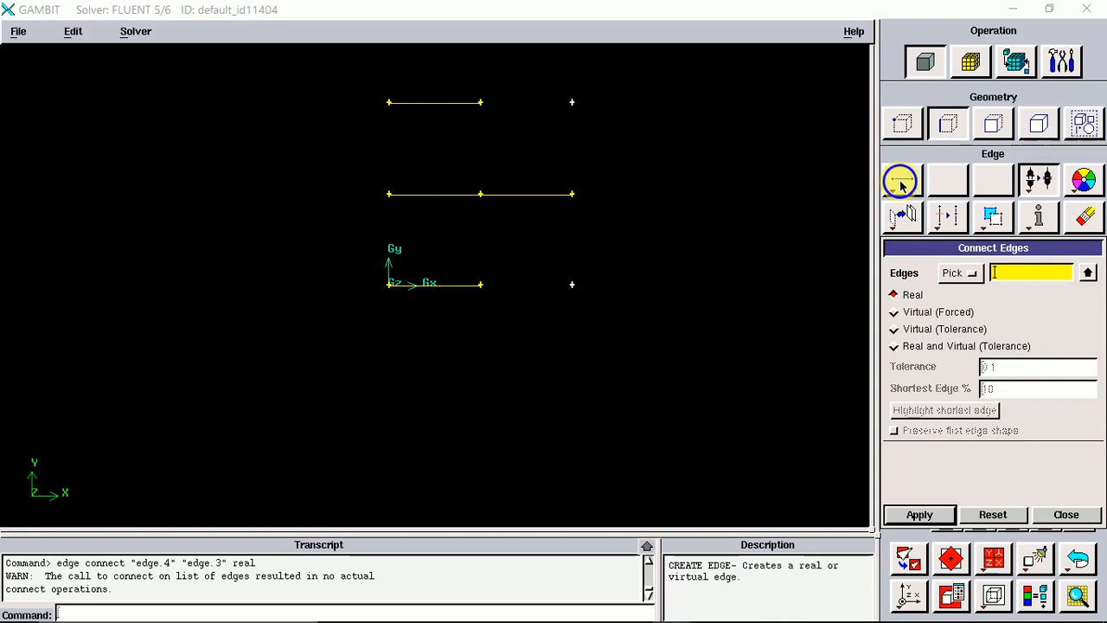
right_drag(901, 185, 932, 519)
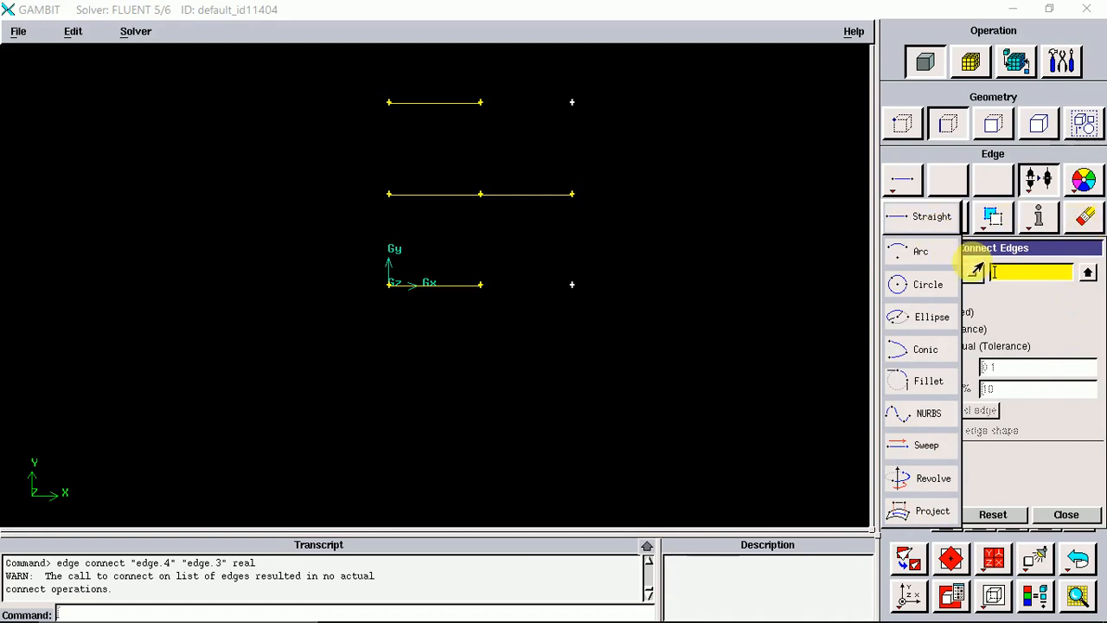
click(909, 186)
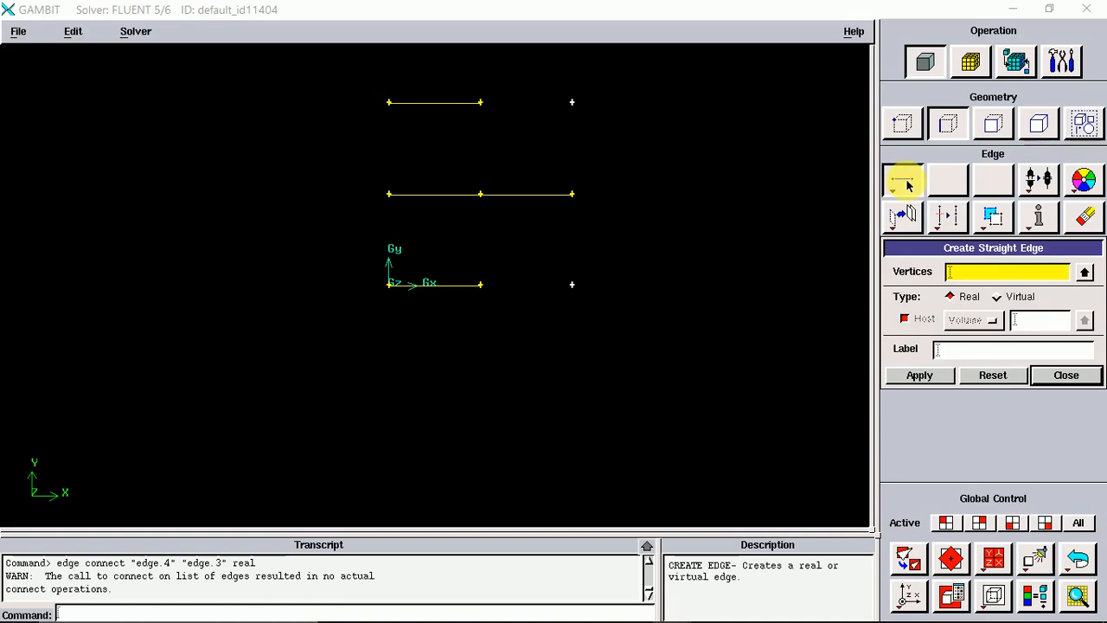
Move the edge starting at the origin by translating it 3 units along X
right_click(902, 230)
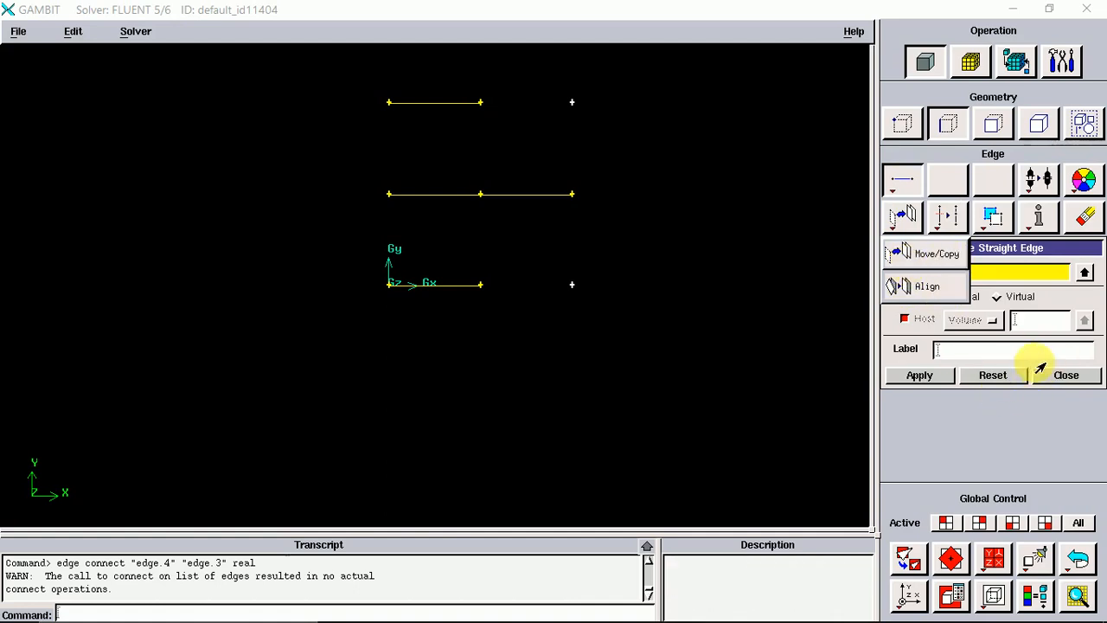
click(935, 255)
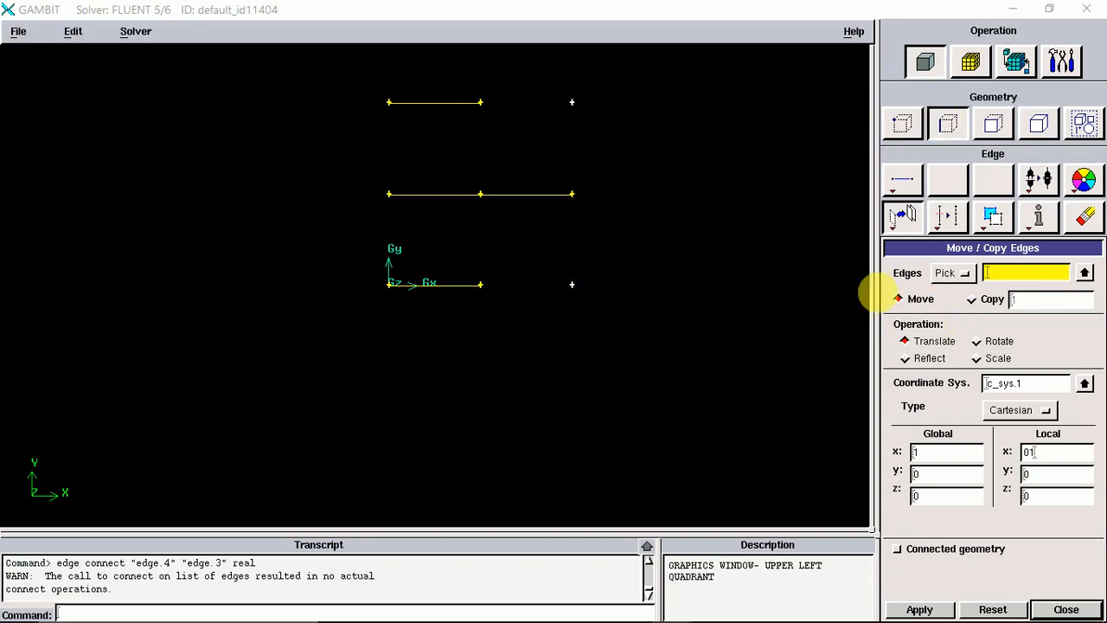
click(1006, 279)
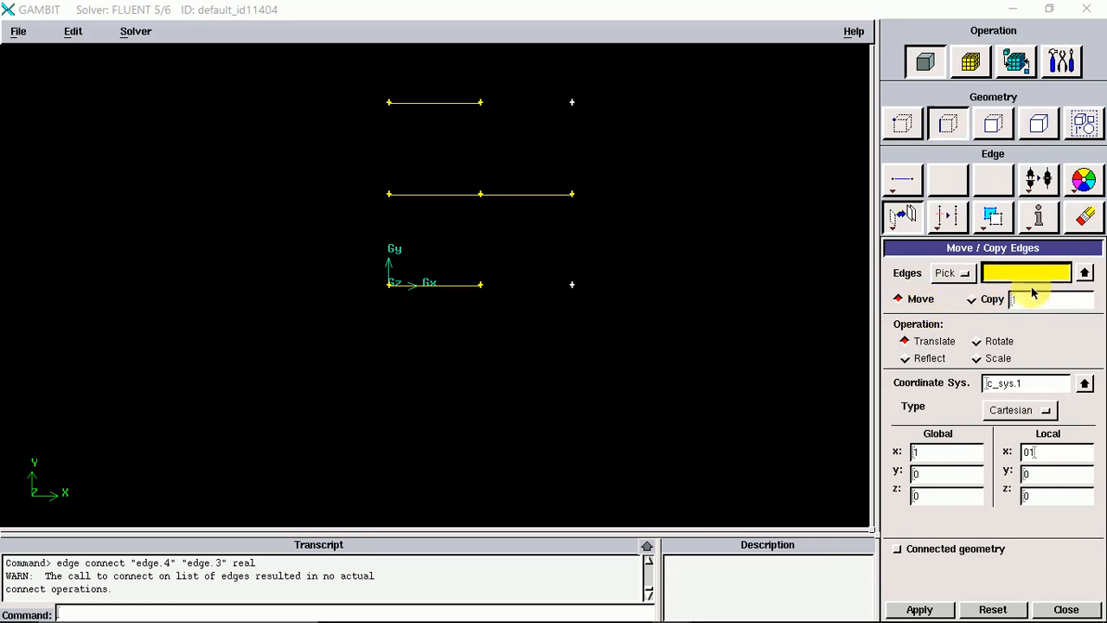
shift+click(459, 285)
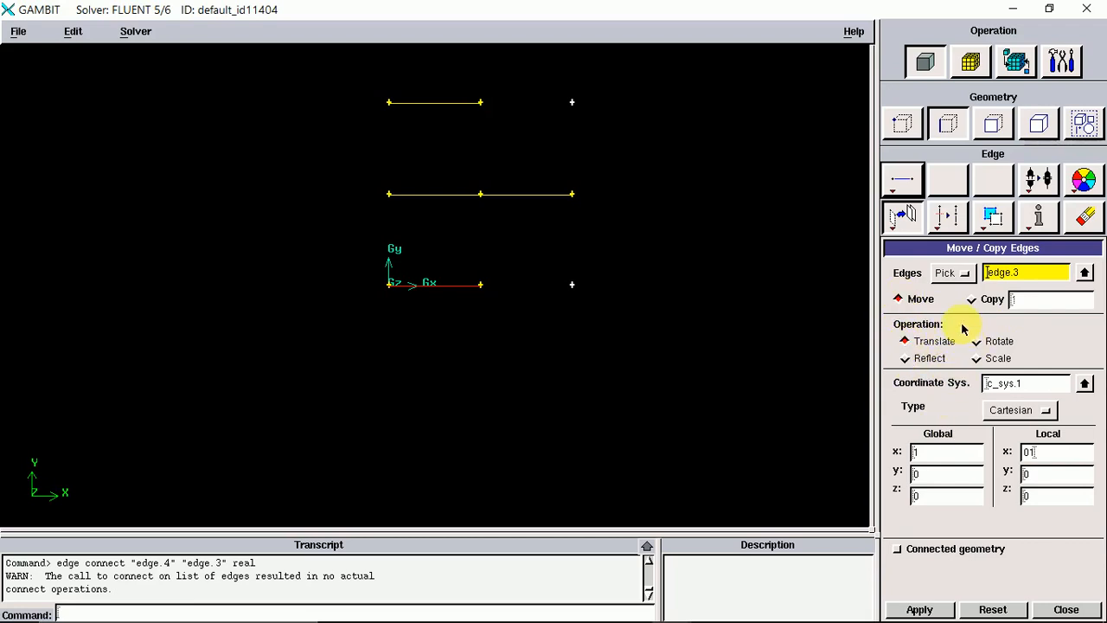
click(1044, 456)
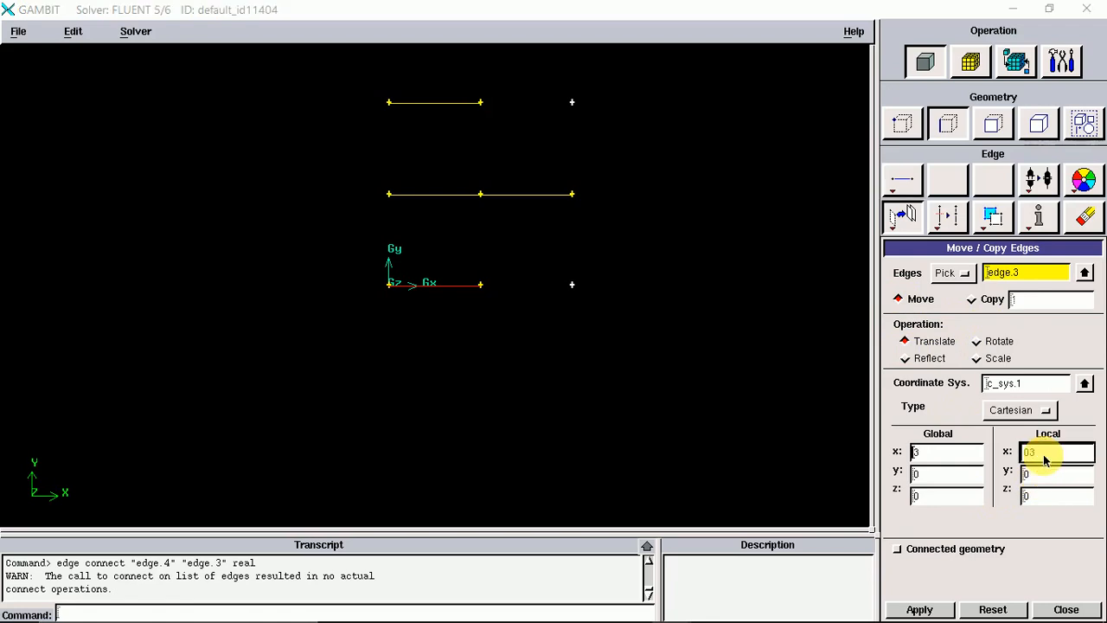
click(919, 608)
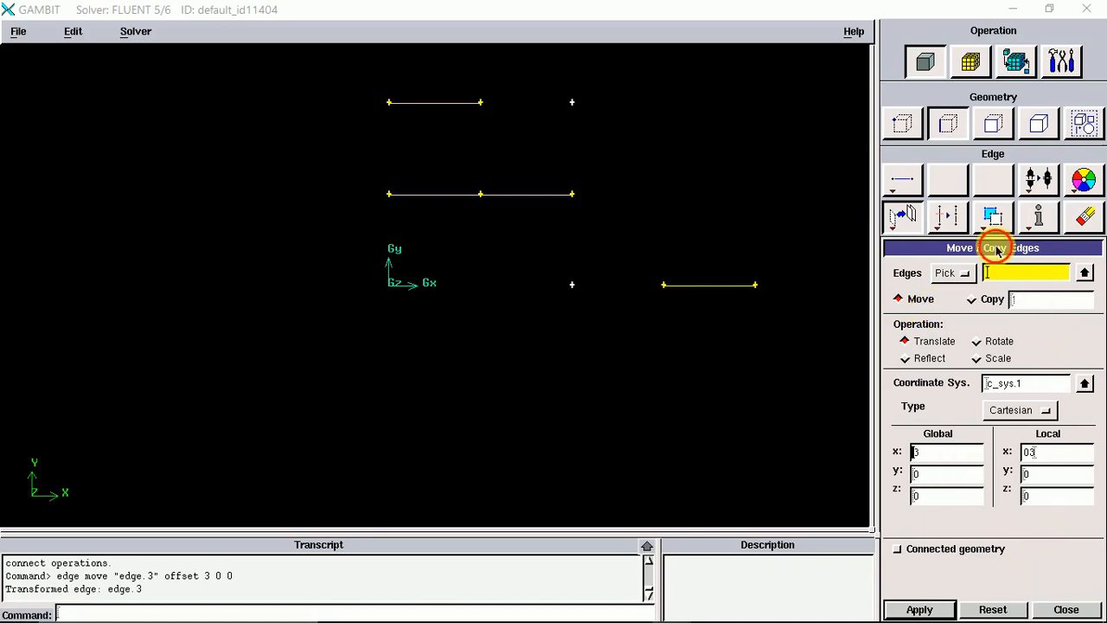
Undo the translation of the edge that started at the origin
drag(996, 250, 979, 107)
click(1079, 559)
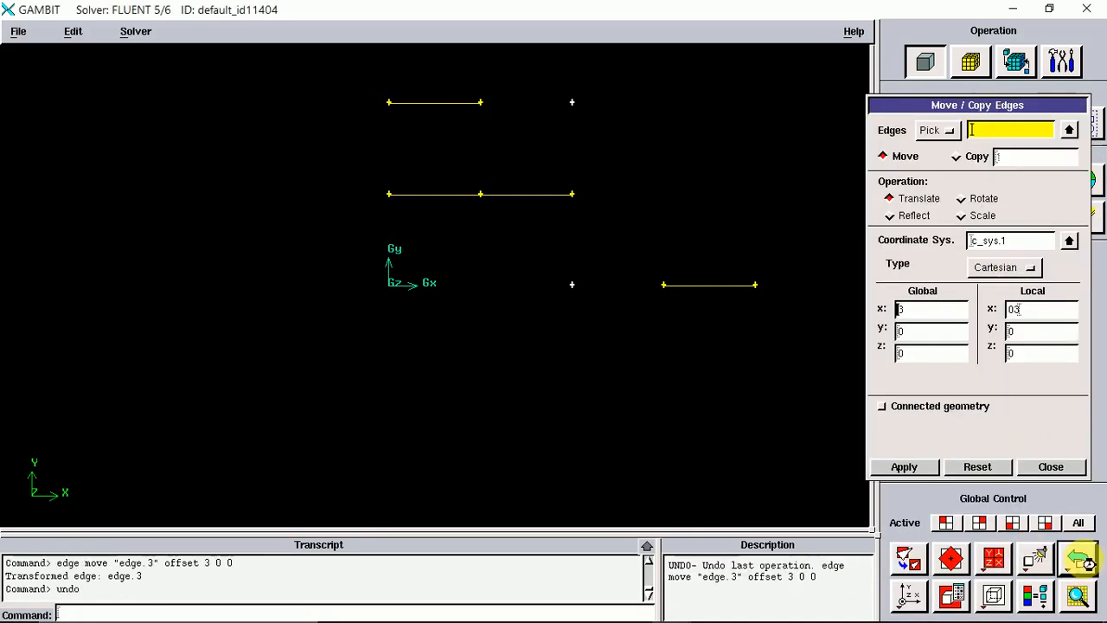
Create 3 translated copies of the edge at the origin, spaced 2 units along X, and fit the model in view
click(954, 156)
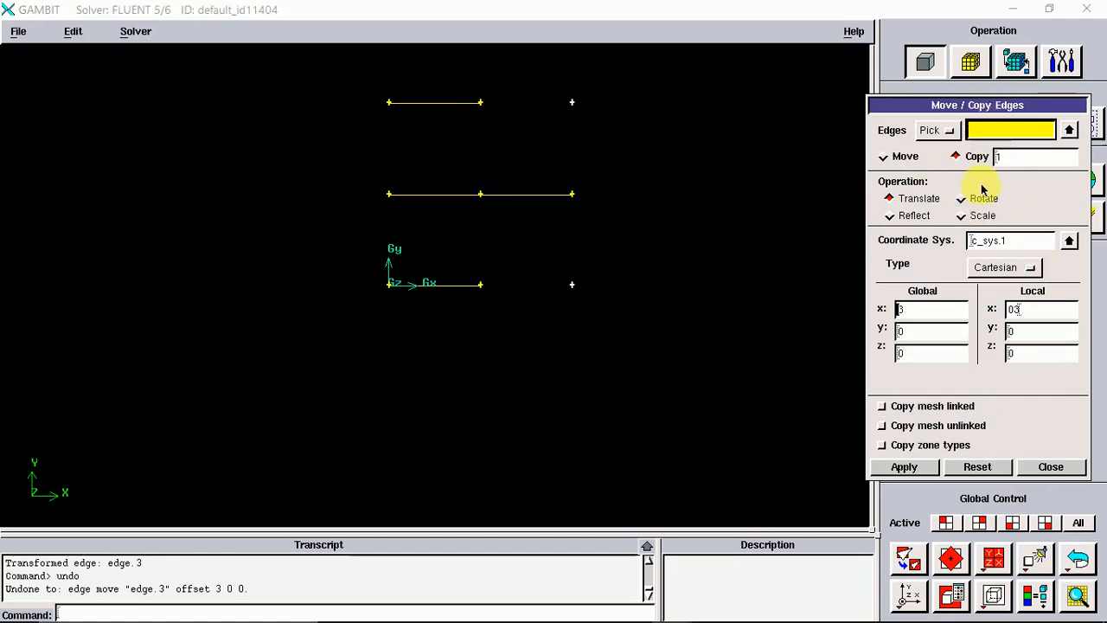
shift+click(429, 291)
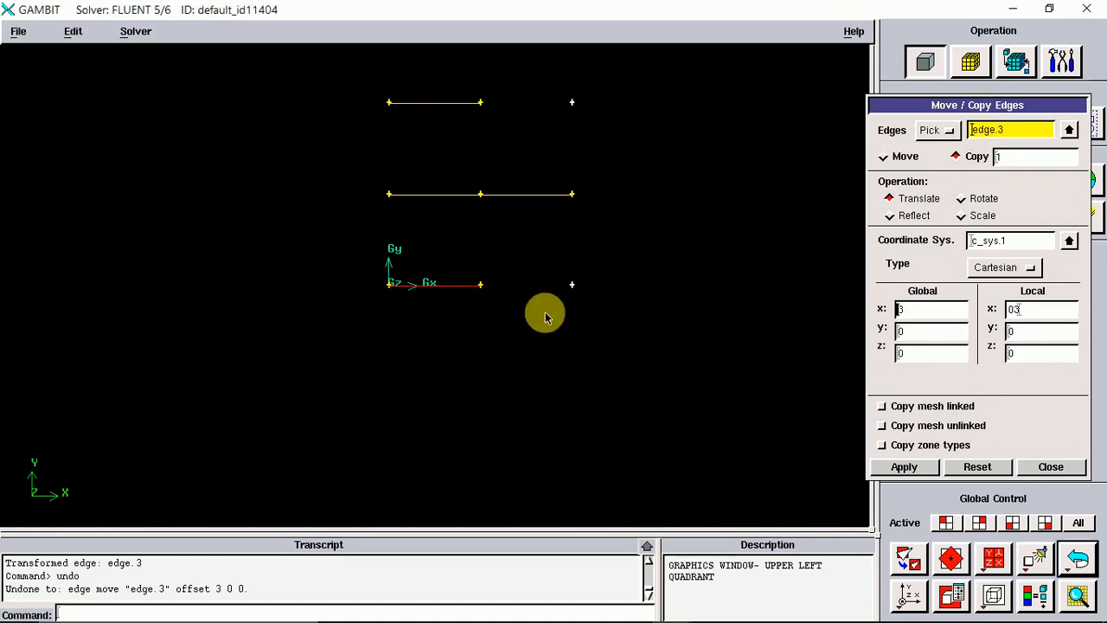
click(1012, 160)
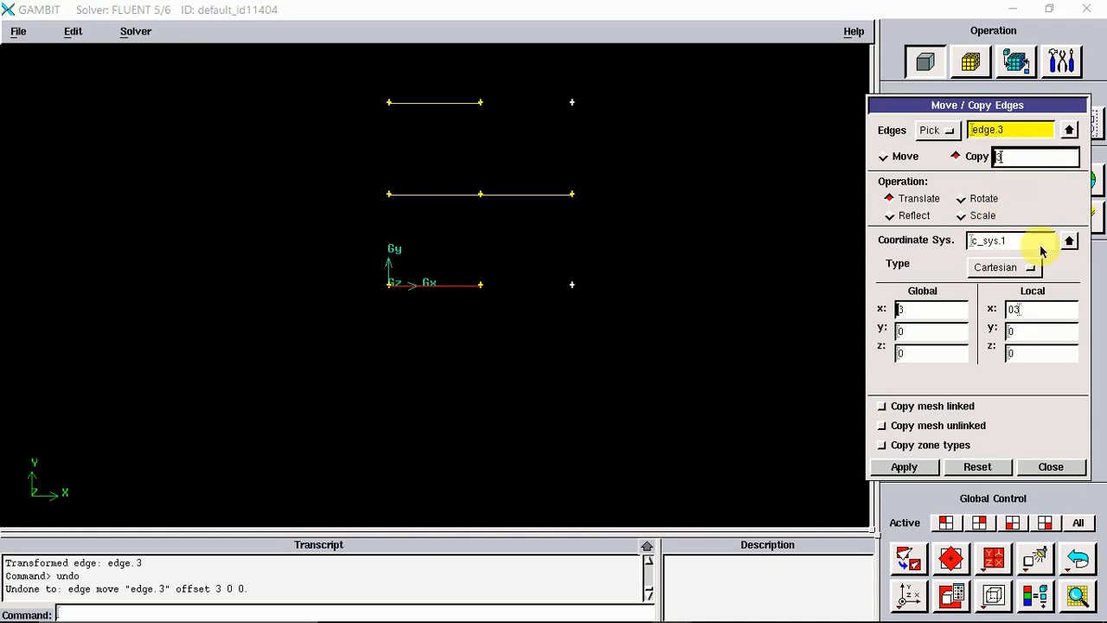
click(1031, 313)
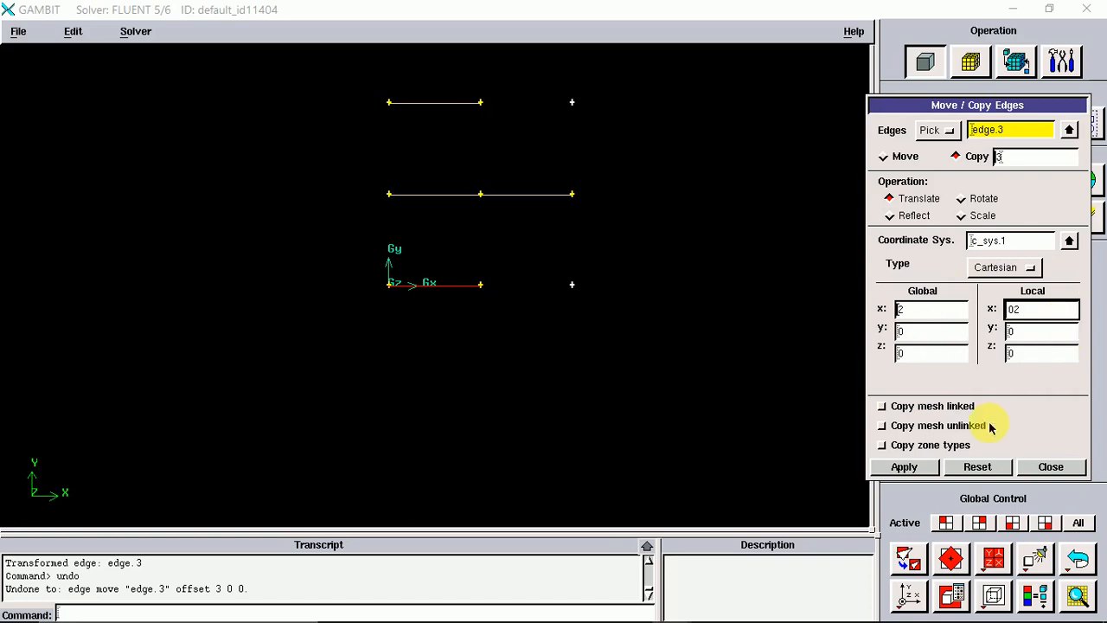
click(904, 468)
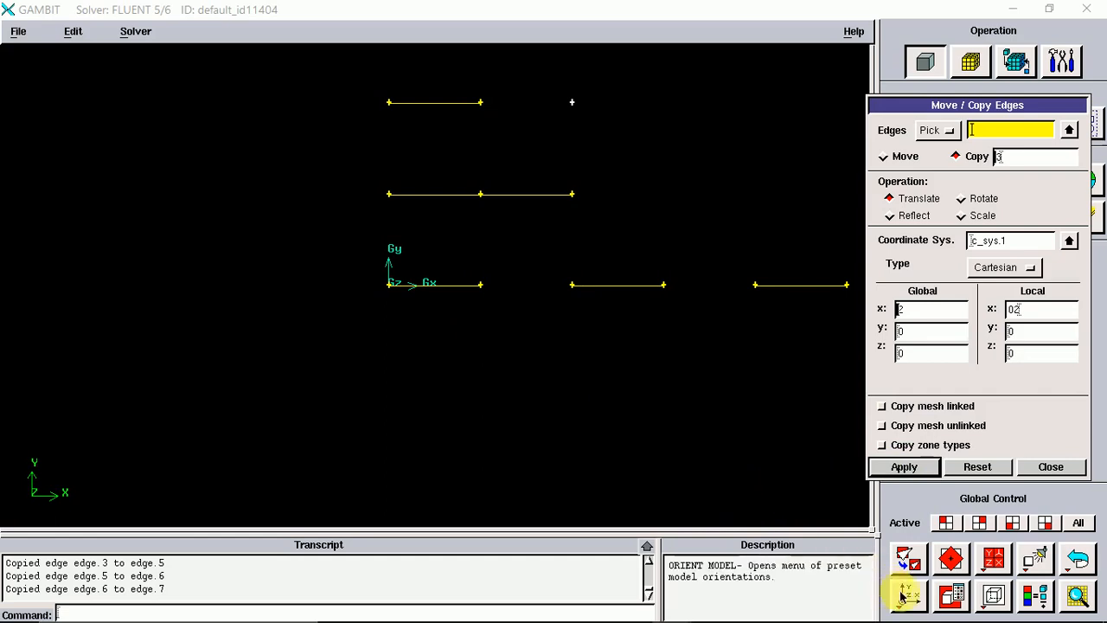
click(906, 561)
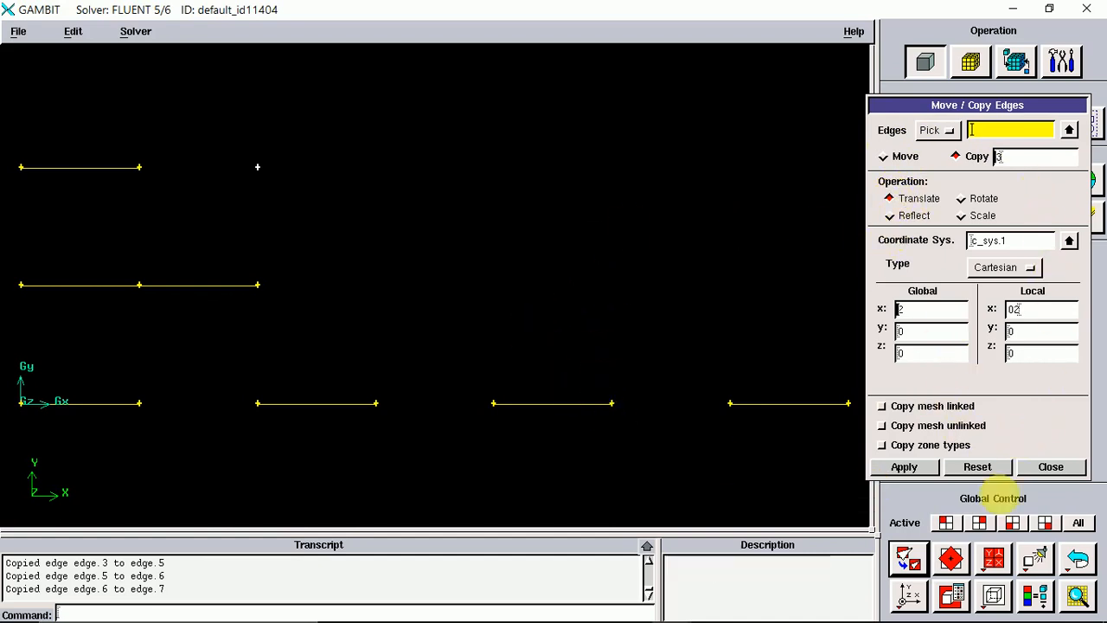
click(1051, 466)
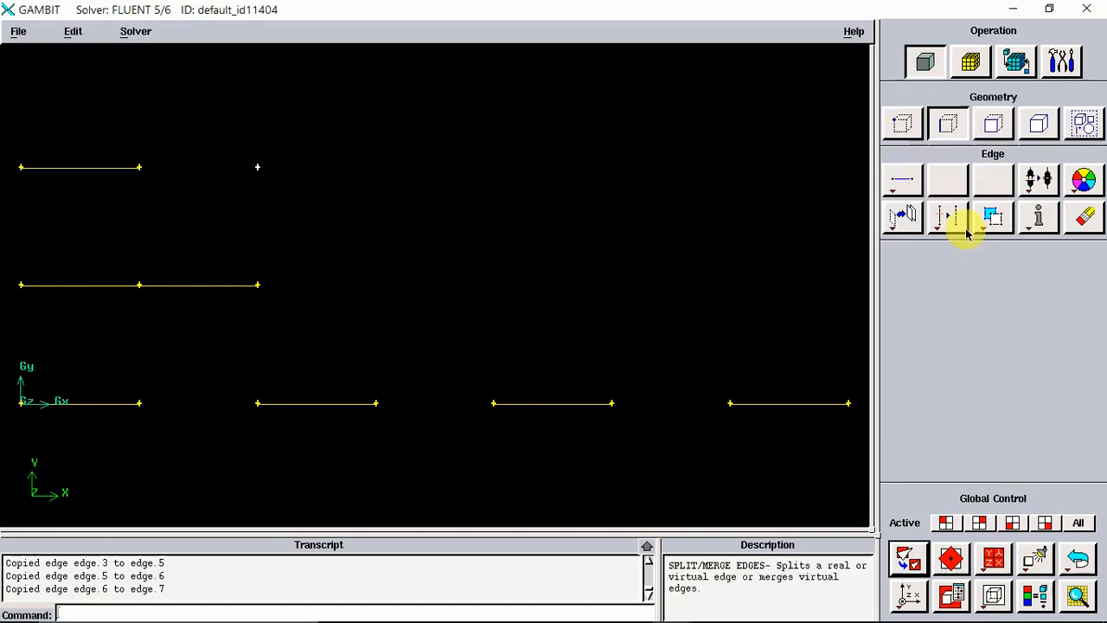
Align edge.5, the first copy beside the origin edge, using a translation vertex pair from vertex.5 to vertex.3 on the middle row
right_click(902, 215)
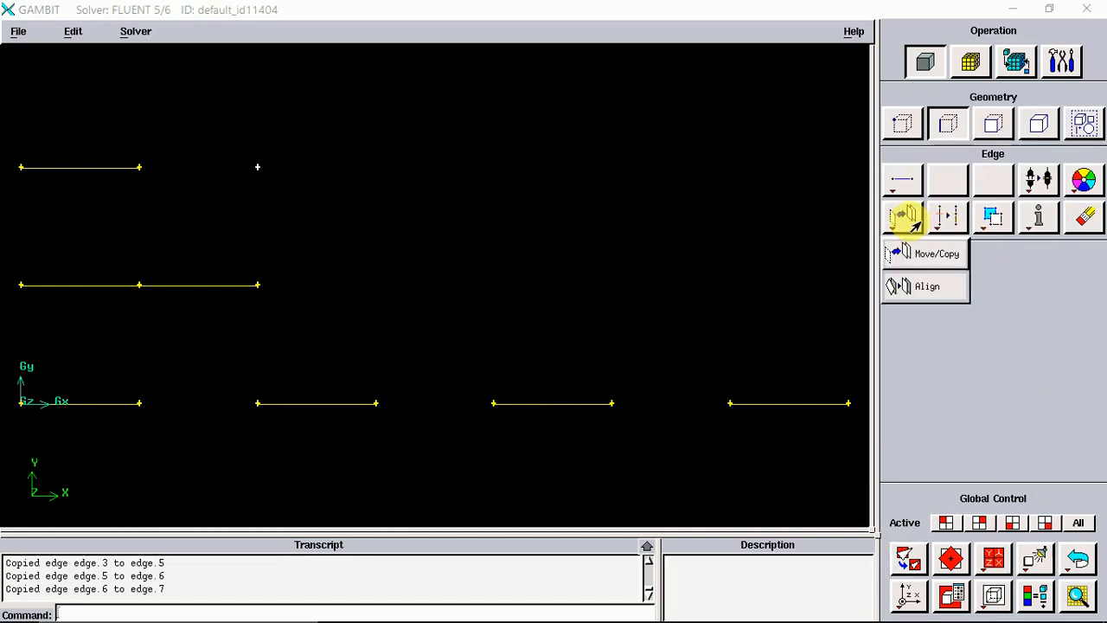
click(923, 287)
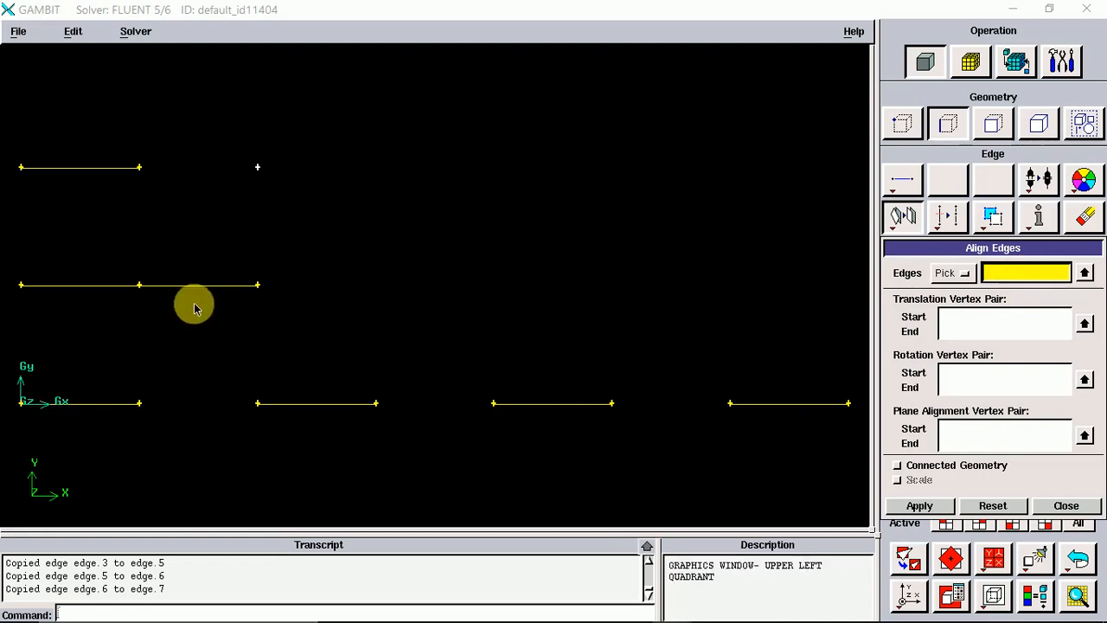
shift+click(358, 404)
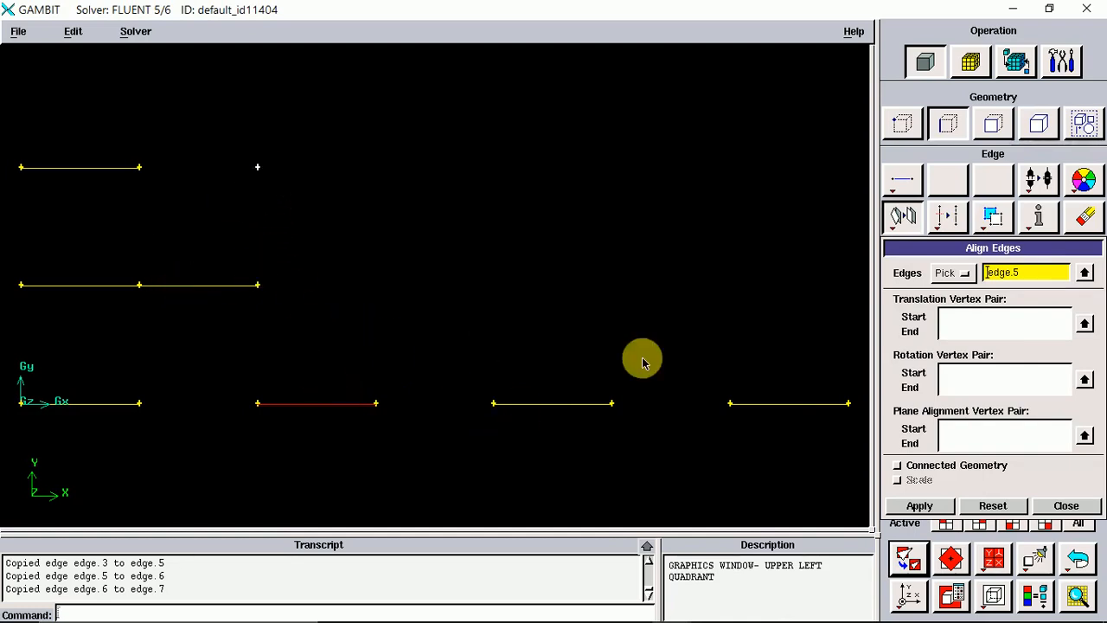
click(950, 322)
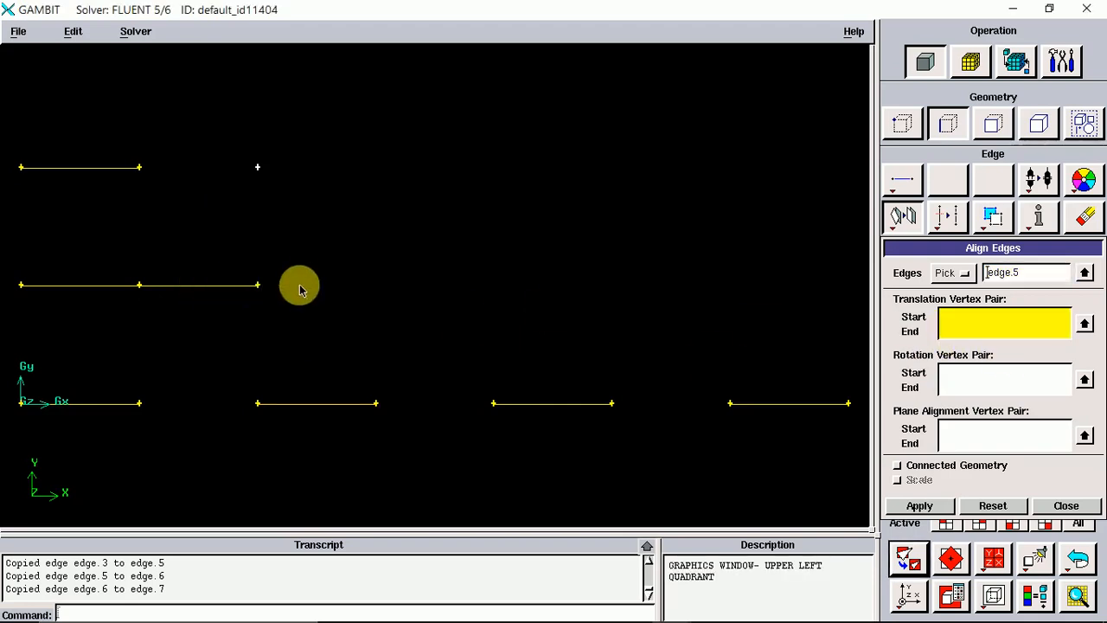
shift+click(258, 286)
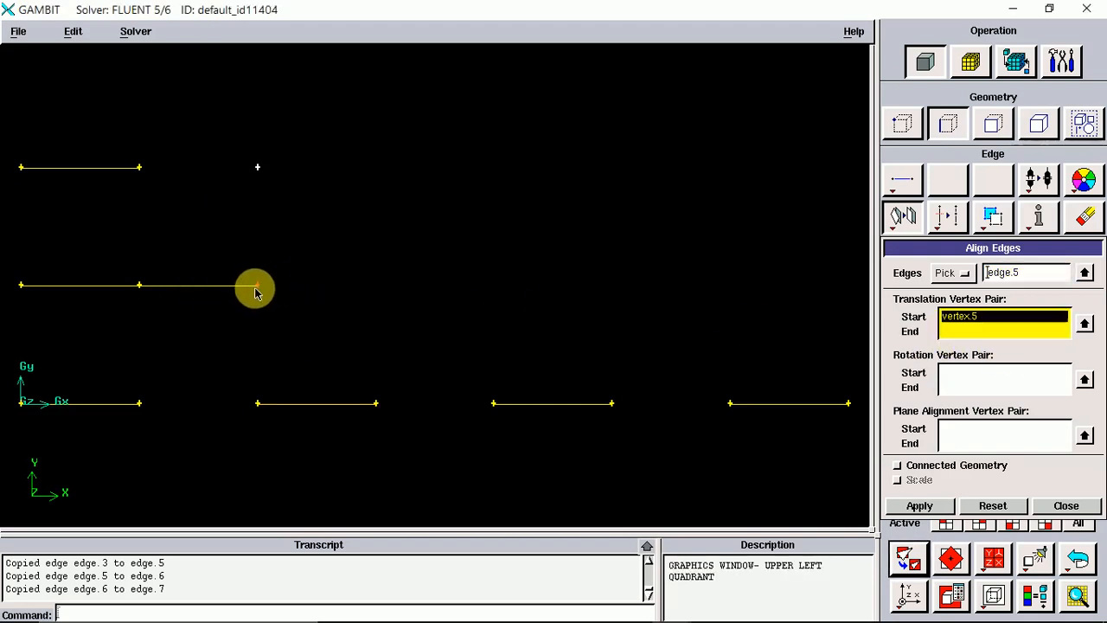
shift+click(138, 286)
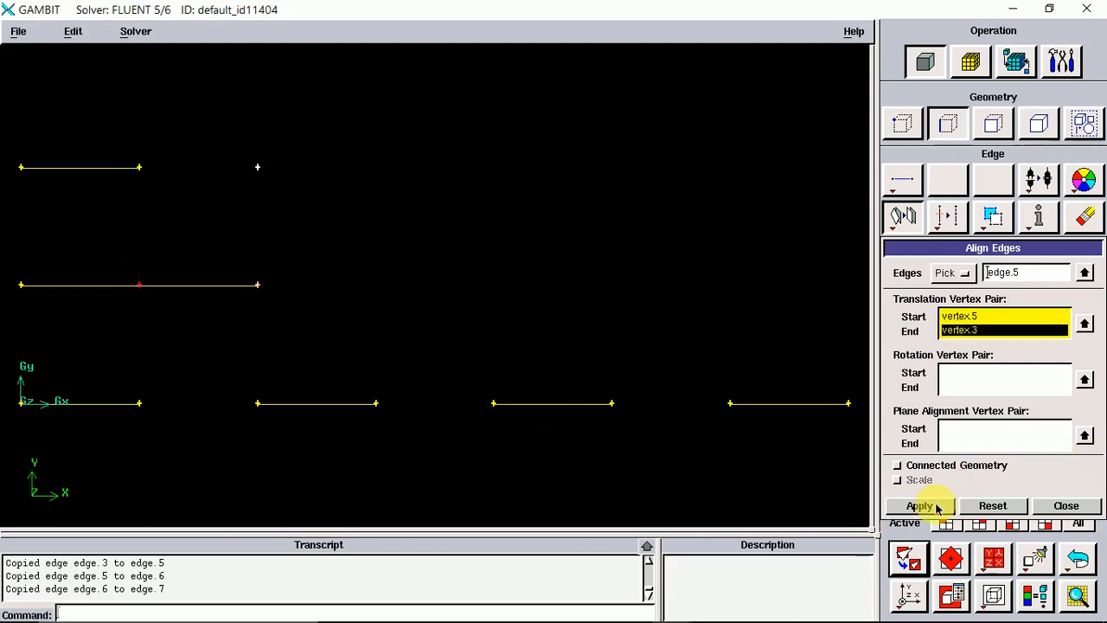
click(919, 506)
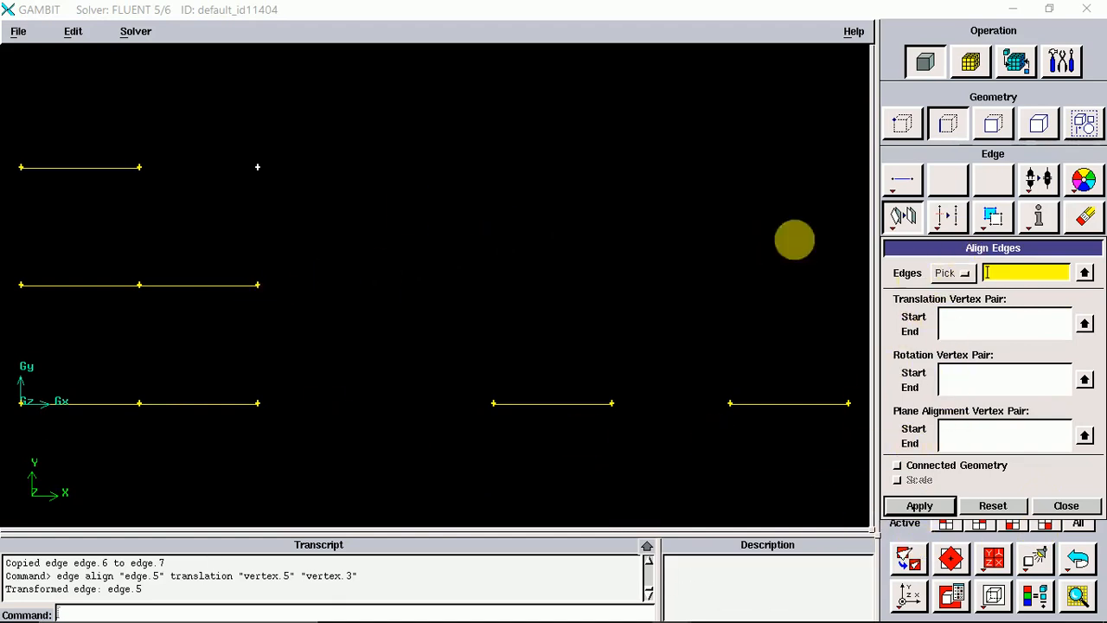
Close the edge alignment settings and undo the alignment of edge.5
click(1066, 506)
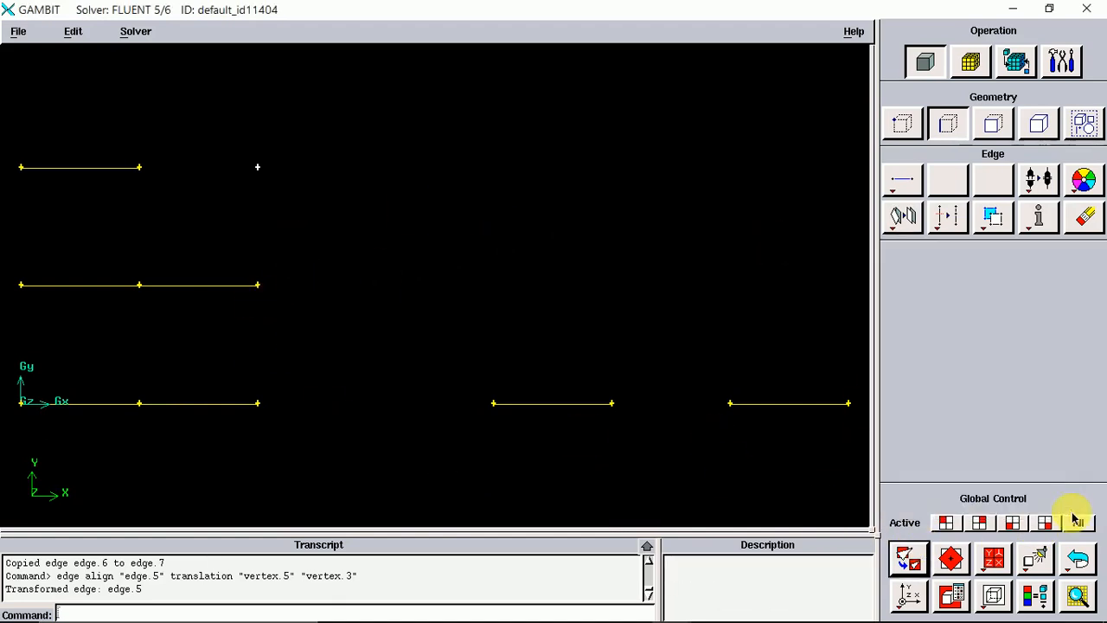
click(1078, 559)
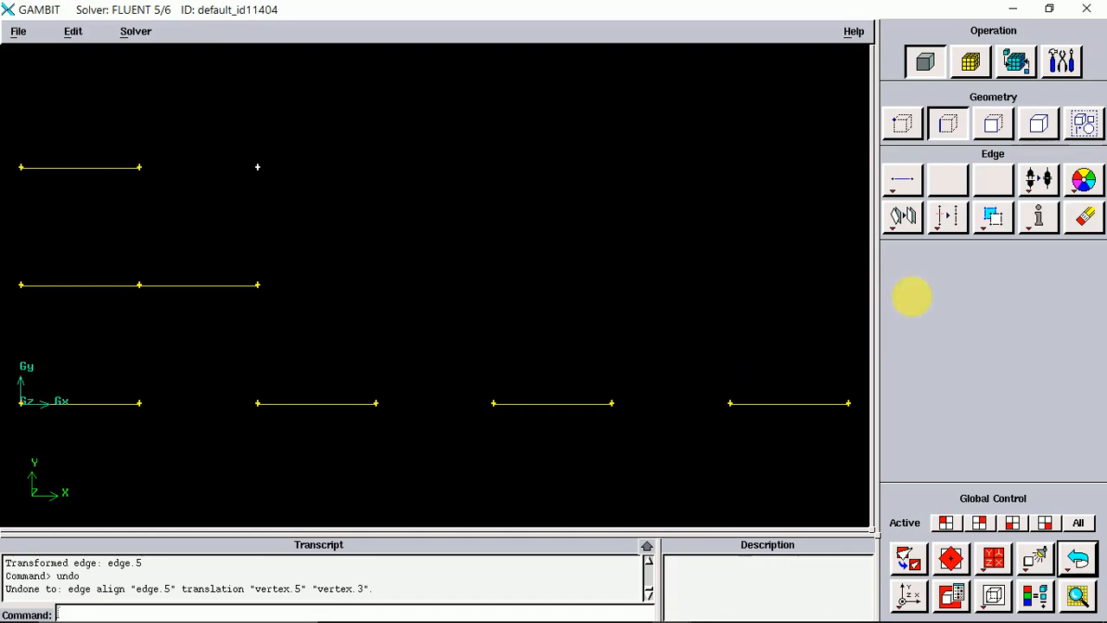
Split edge.5, the first copied edge, as Real connected with a point at U value 0.5
right_click(945, 223)
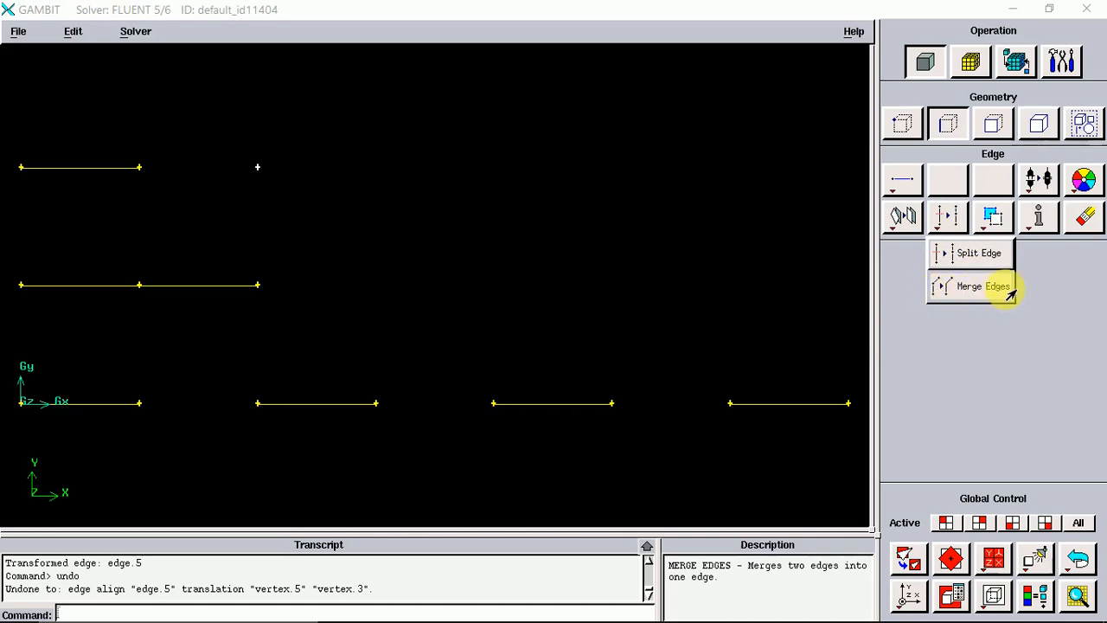
click(973, 260)
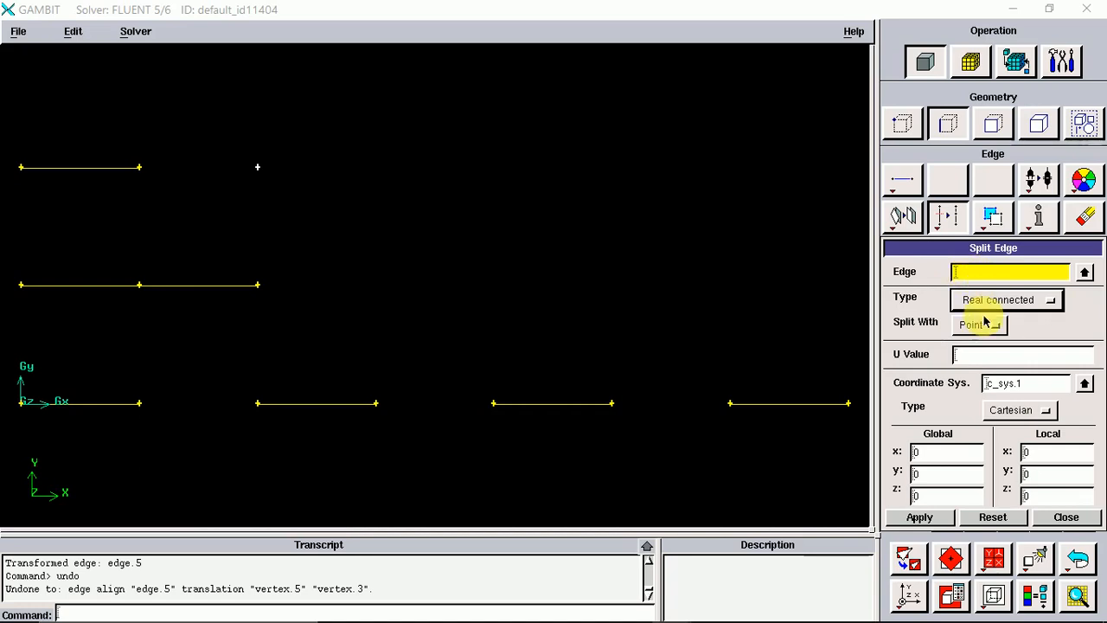
shift+click(285, 403)
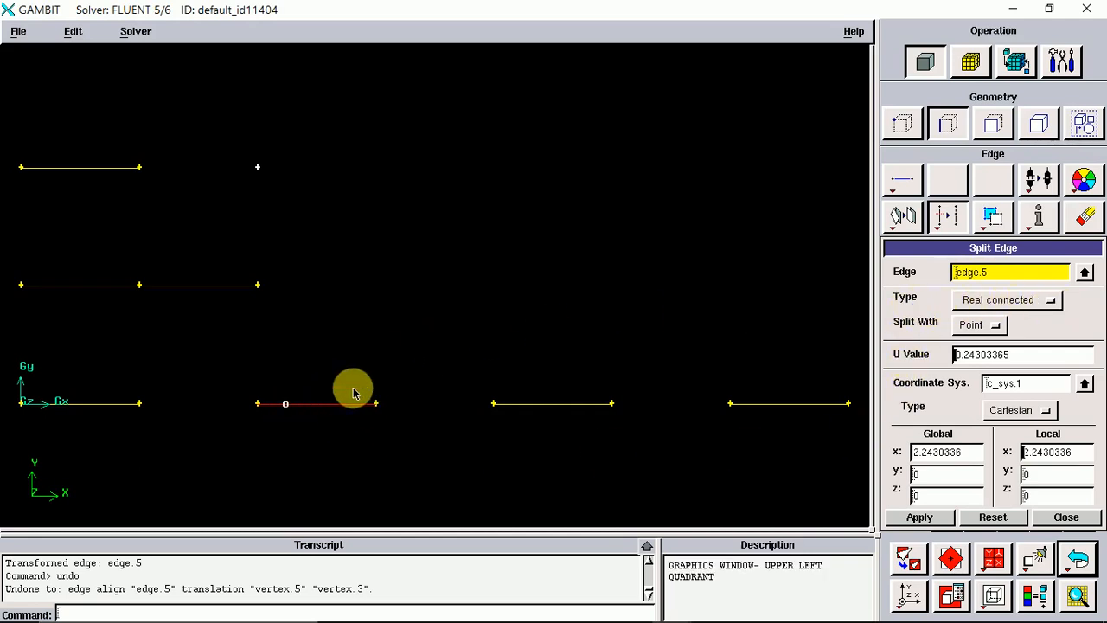
click(1054, 301)
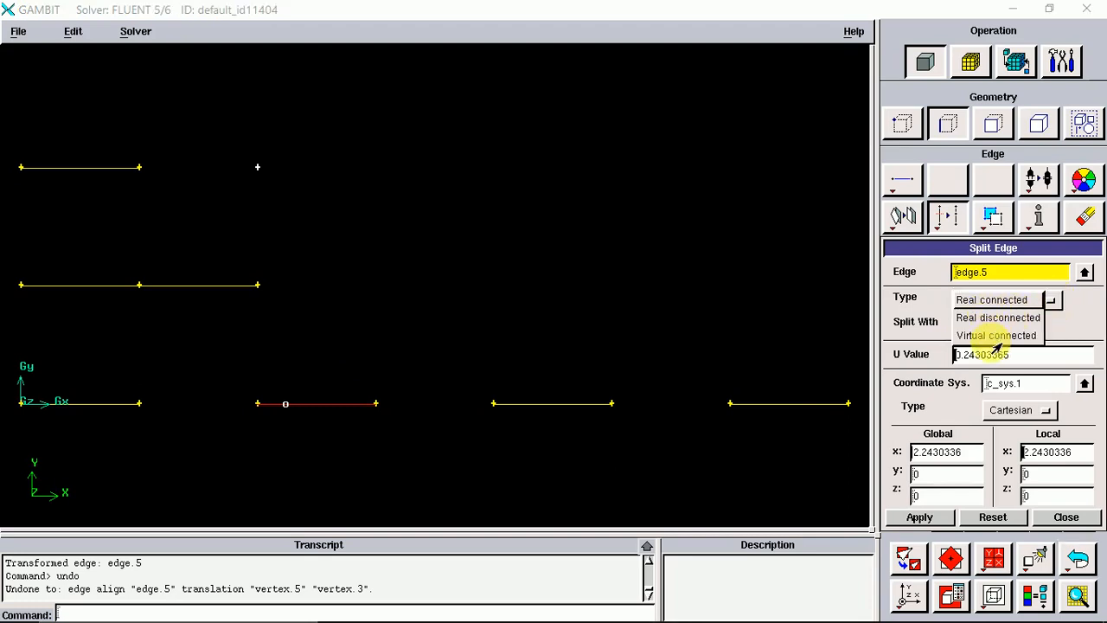
click(1060, 301)
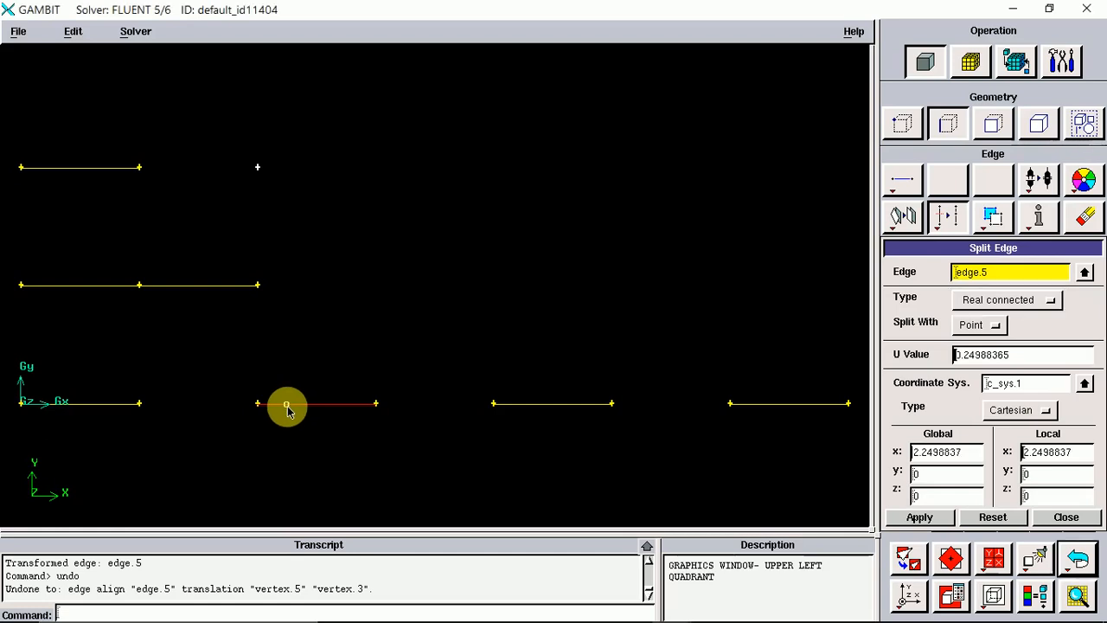
mouse_move(288, 410)
shift+middle_down()
mouse_move(363, 424)
mouse_move(293, 425)
shift+middle_up()
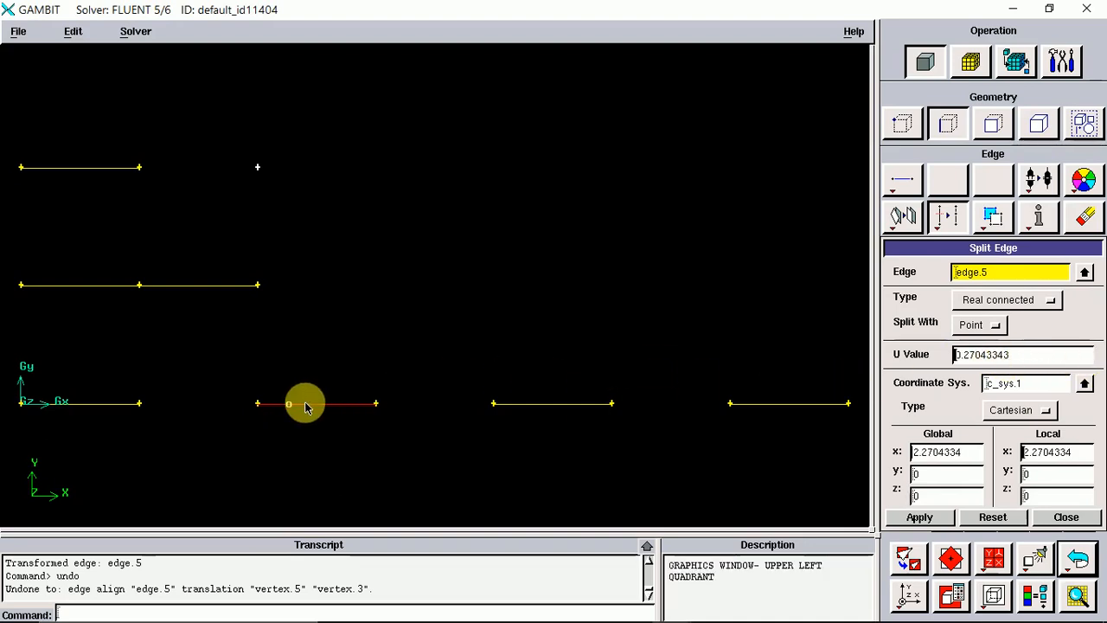
shift+middle_drag(290, 404, 311, 420)
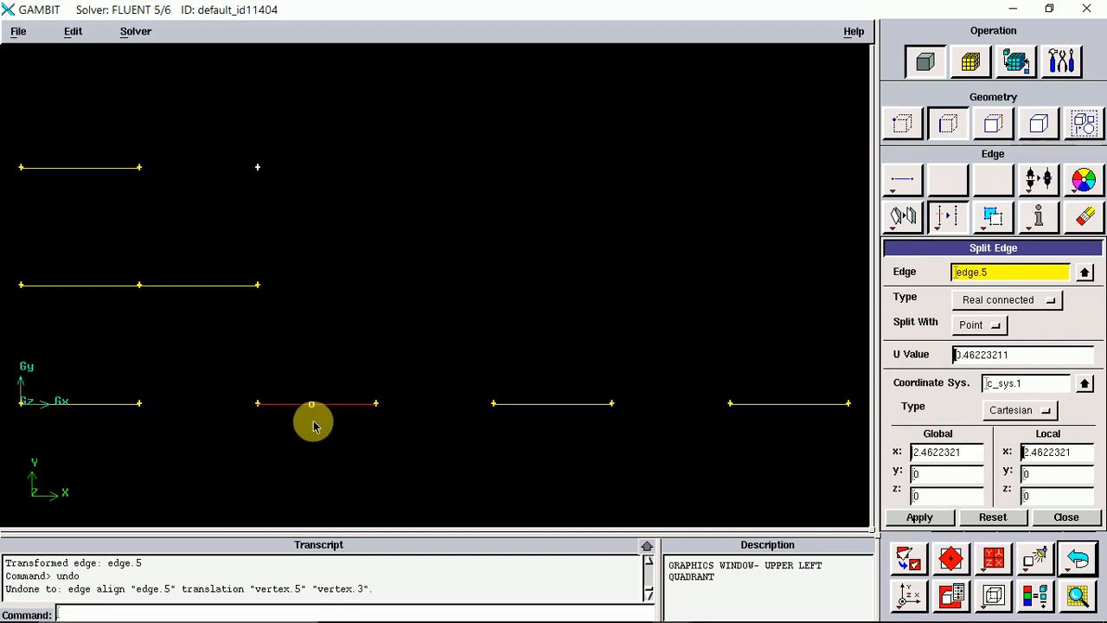
click(1028, 359)
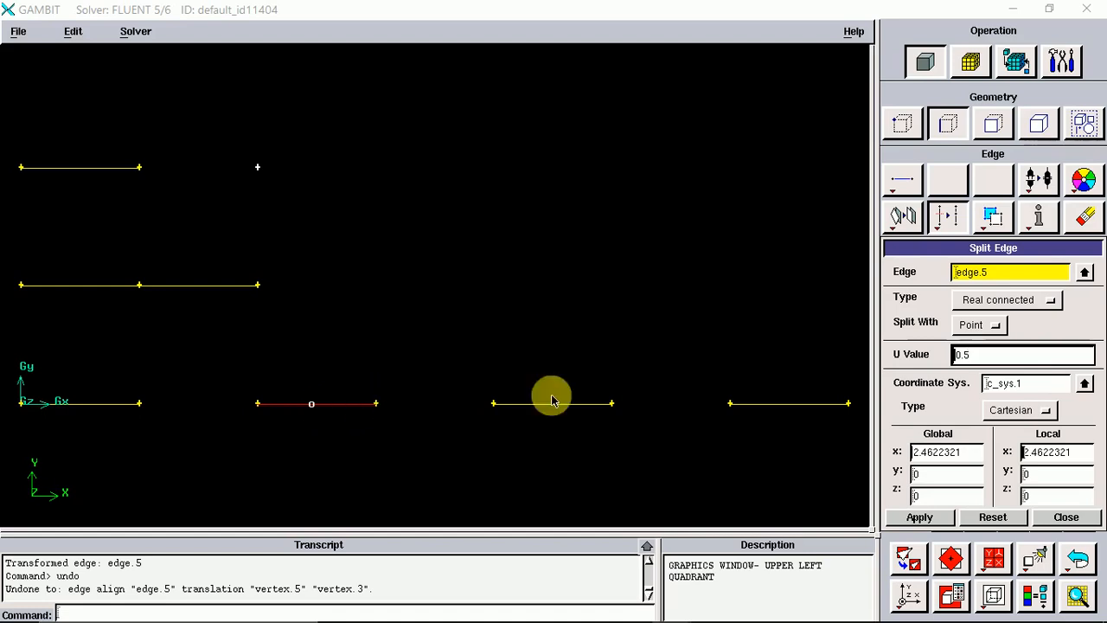
drag(954, 354, 972, 359)
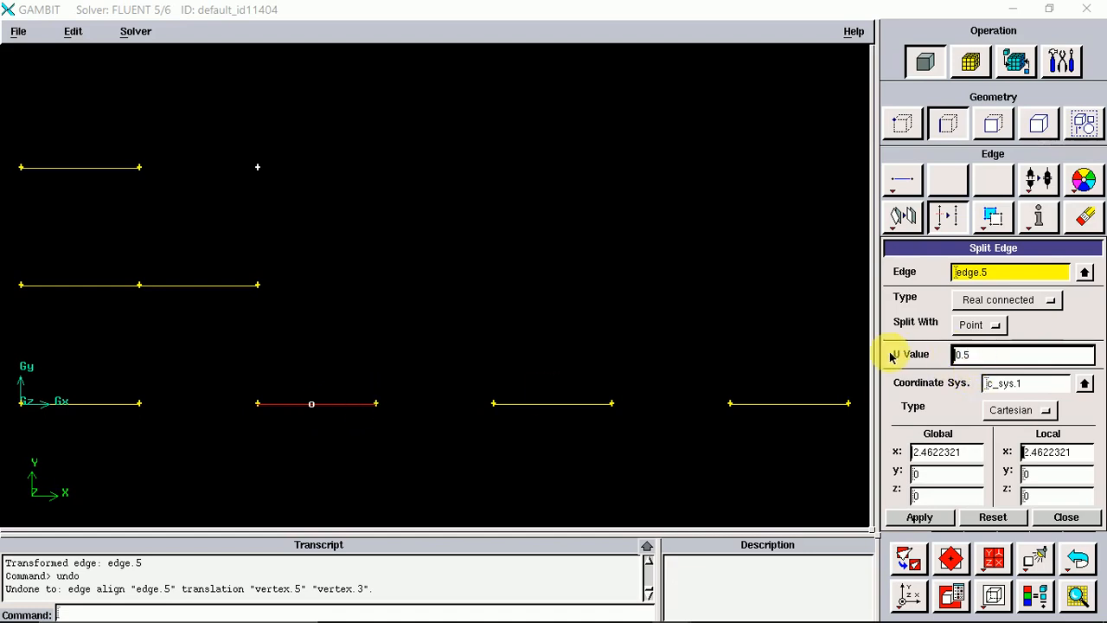
click(932, 519)
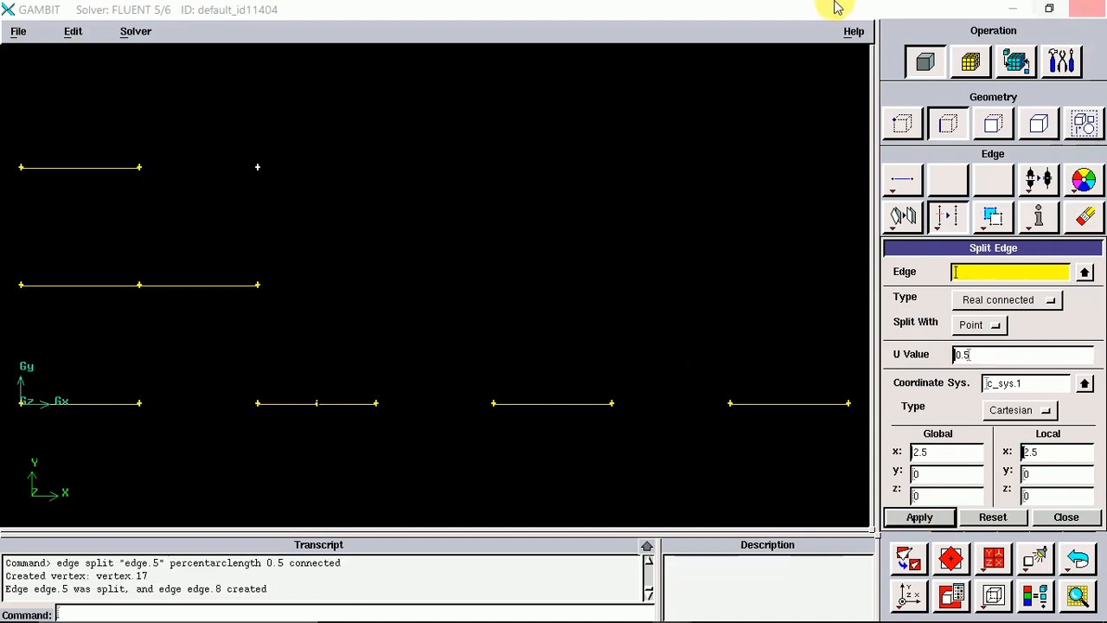
Split edge.5, the left half of the divided copy, as Real connected with a point at U value about 0.4998, and close the split settings
shift+click(329, 404)
shift+click(288, 404)
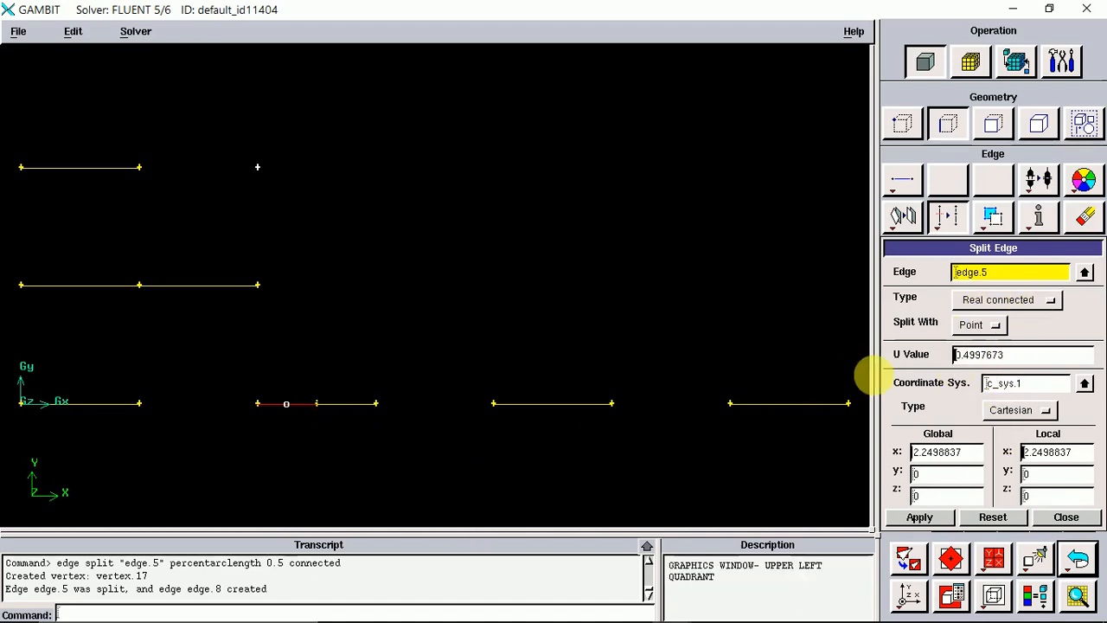
click(926, 516)
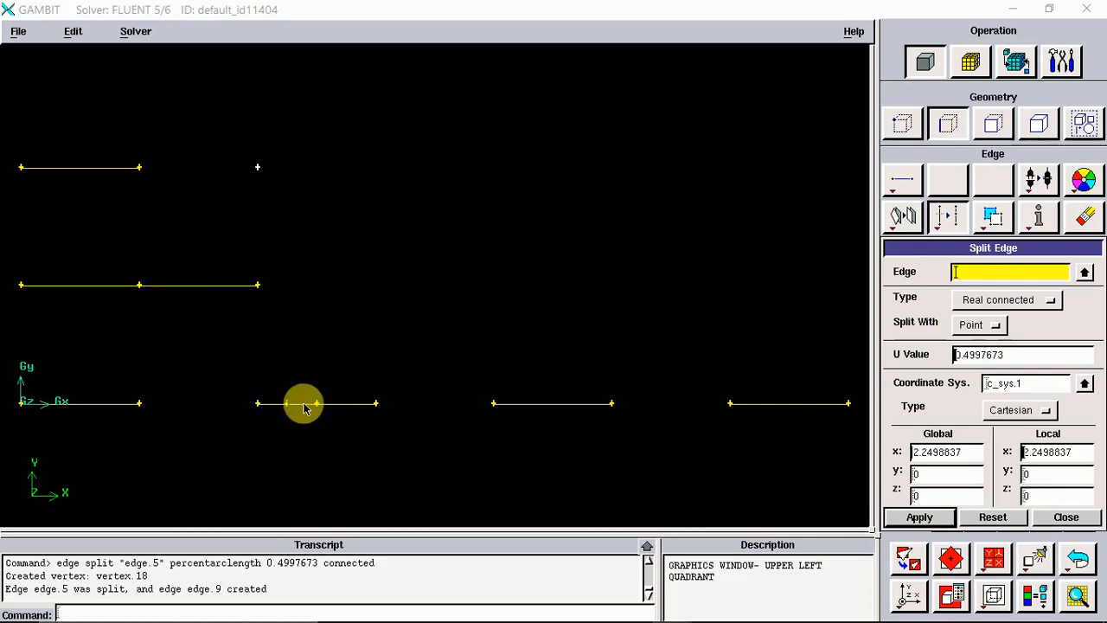
click(1073, 518)
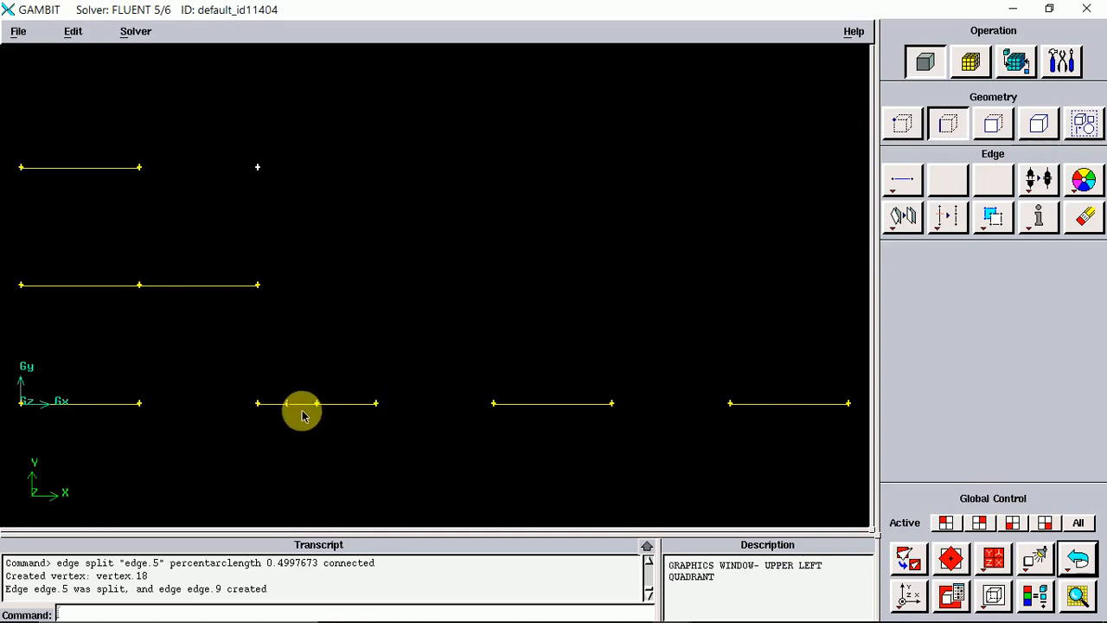
Merge edge.5 and edge.9, the two short segments at the left of the divided copy, using the Real and Virtual (Forced) type
right_click(943, 217)
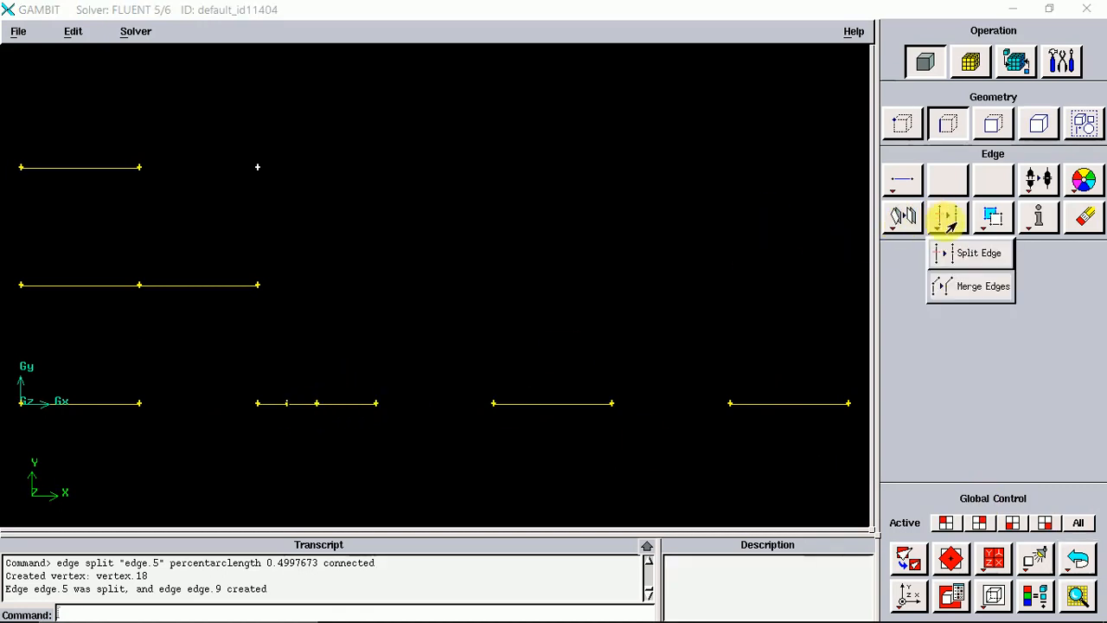
click(974, 289)
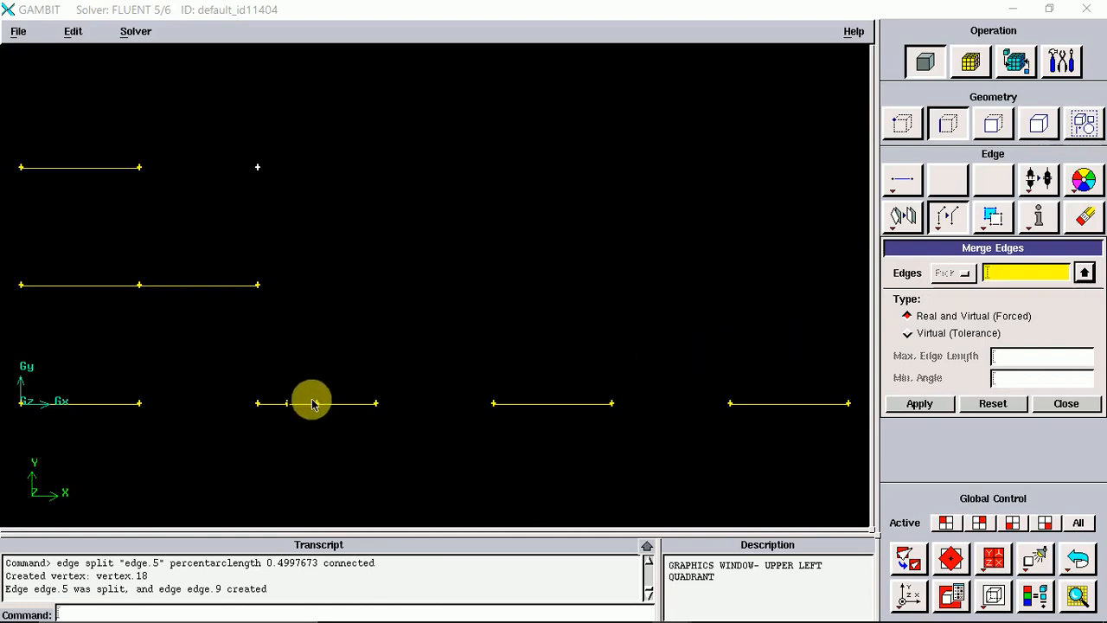
click(647, 545)
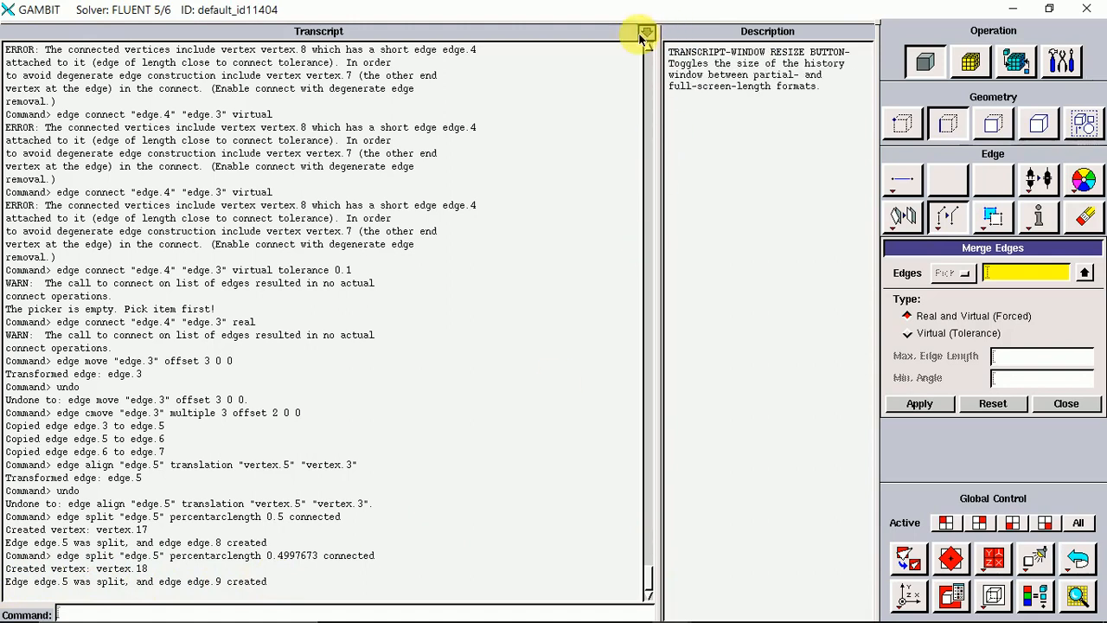
click(647, 31)
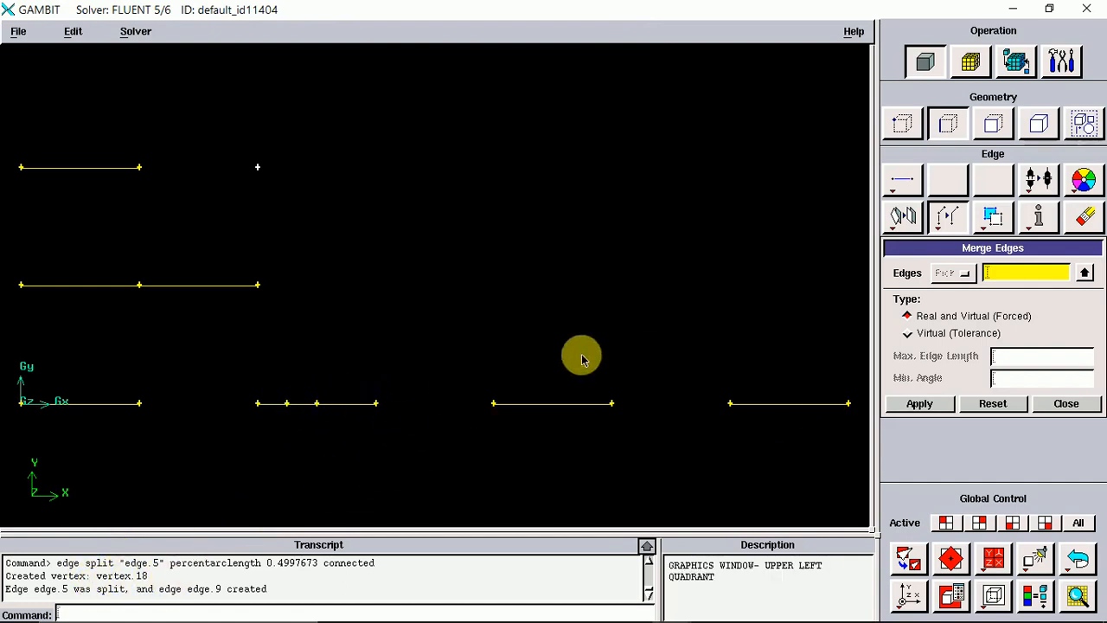
click(1007, 275)
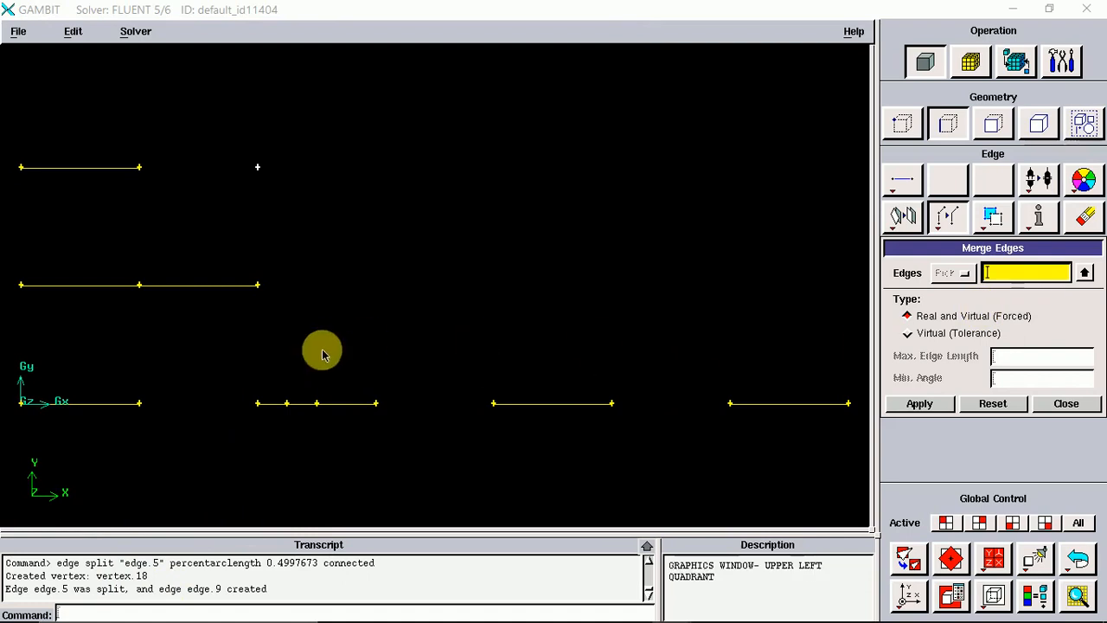
shift+click(272, 408)
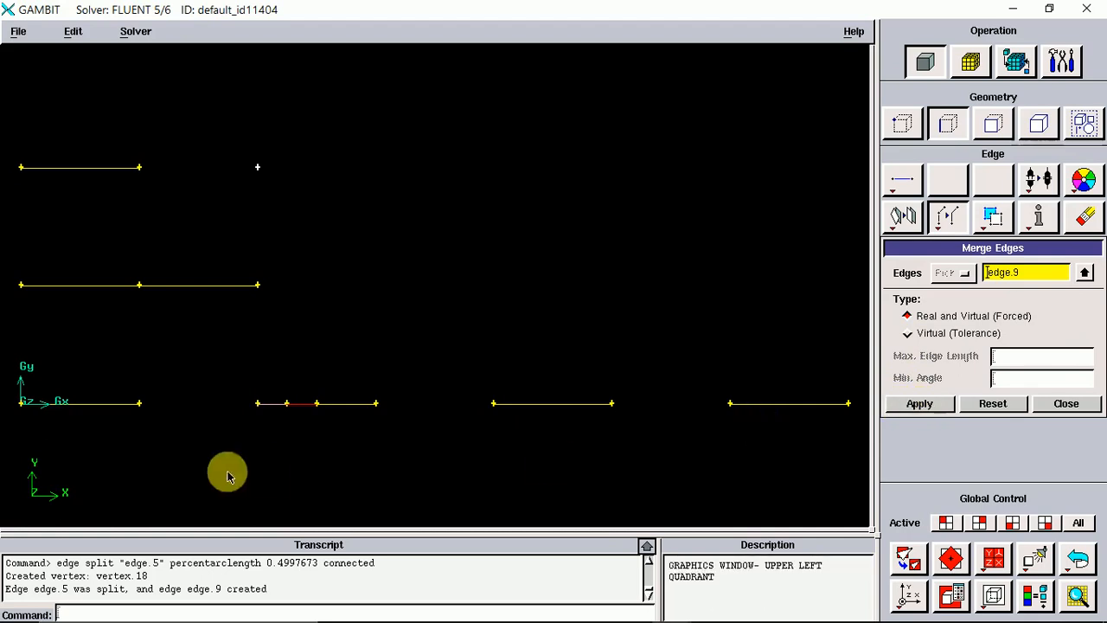
click(917, 404)
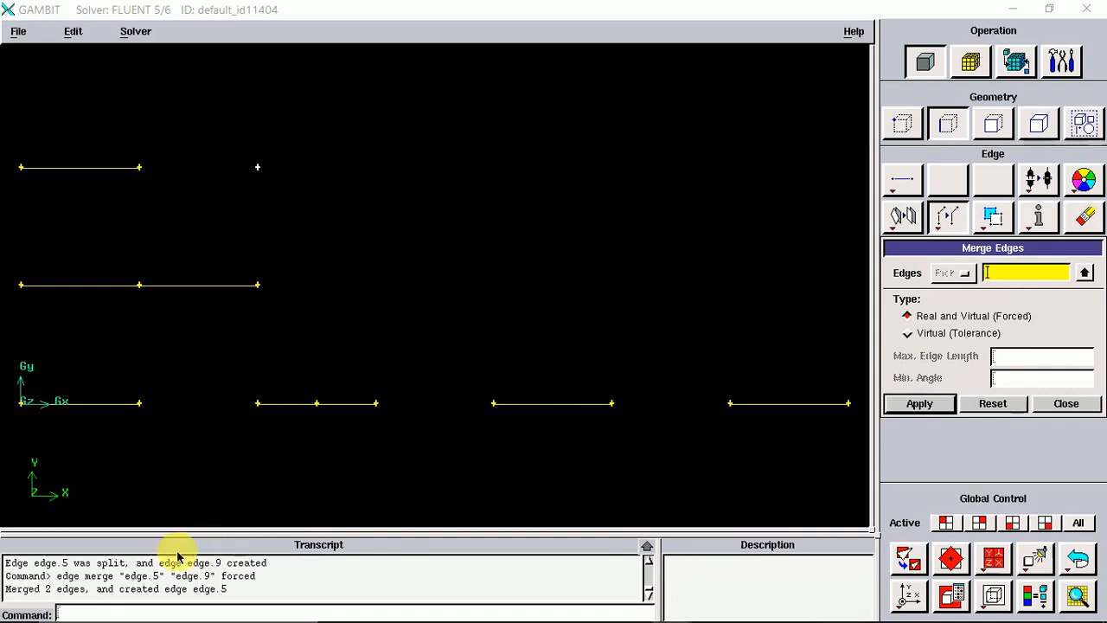
Review the full transcript and merge edge.5 with edge.8, the remaining half of the copy, using the Real and Virtual (Forced) type
click(647, 545)
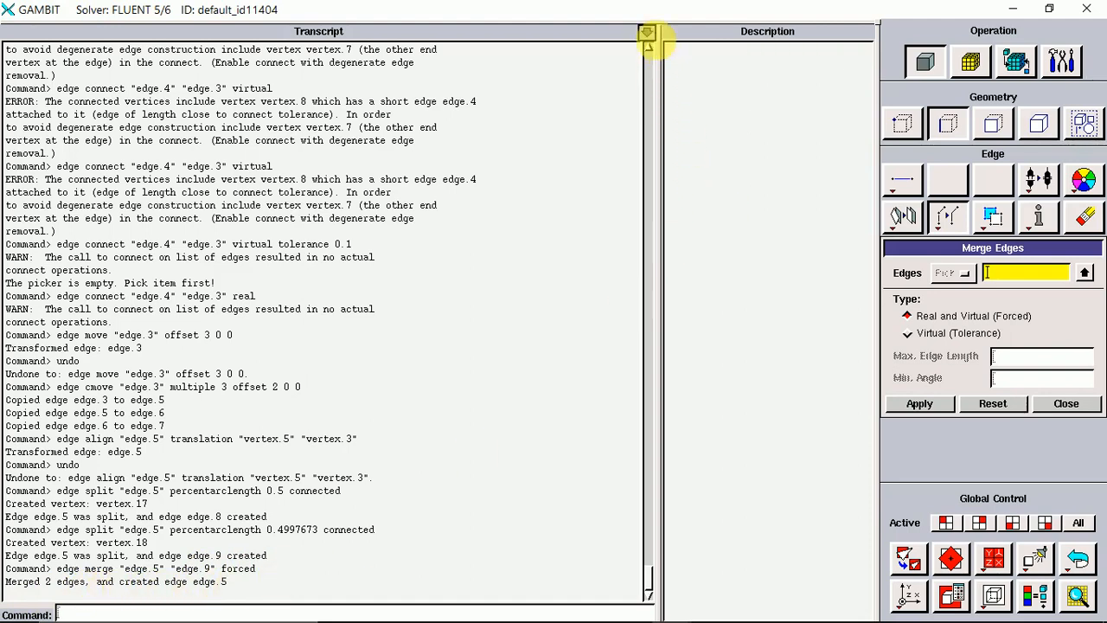
click(647, 32)
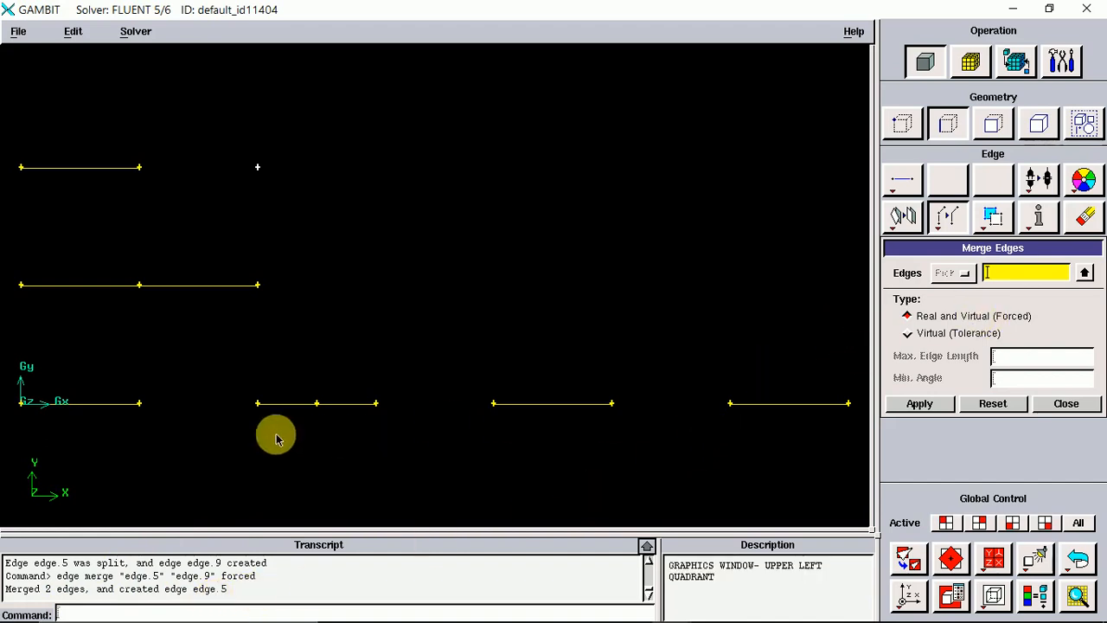
shift+click(305, 404)
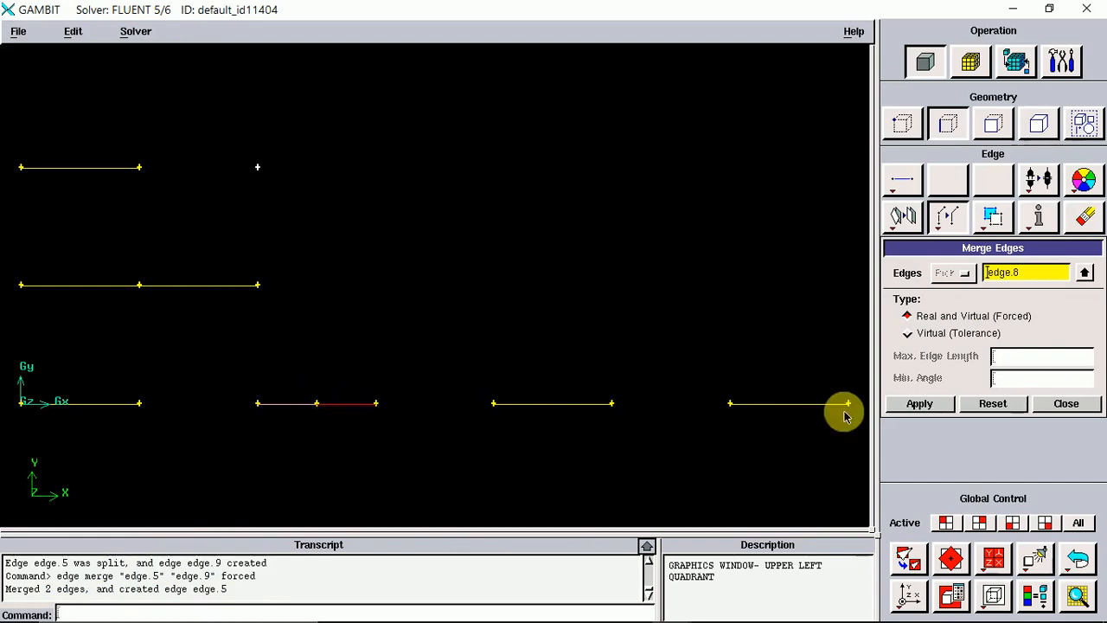
click(920, 406)
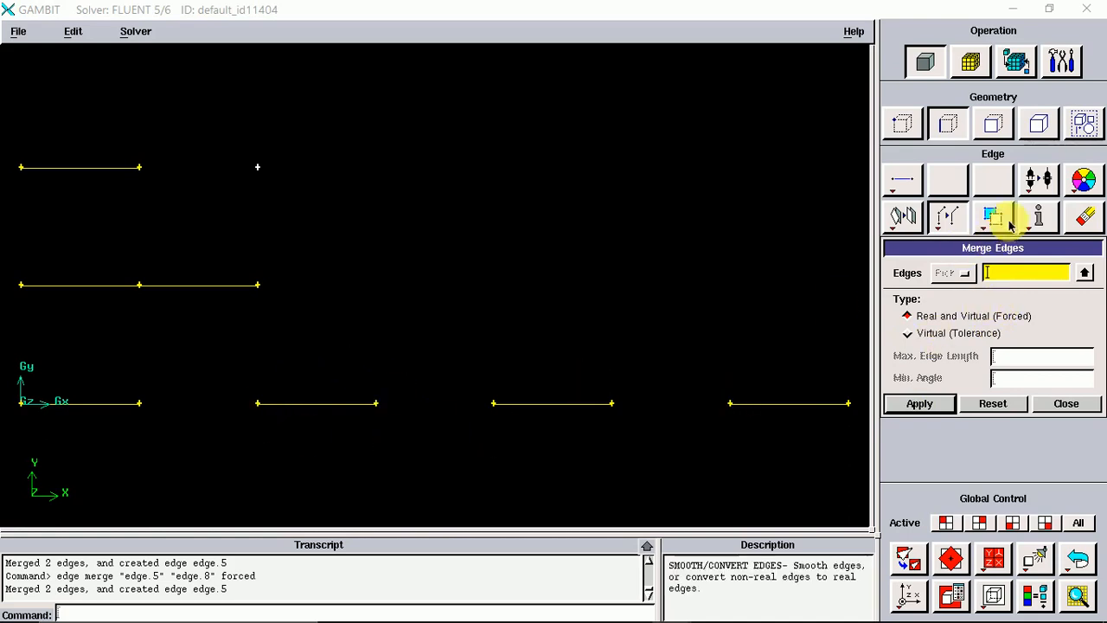
right_click(950, 220)
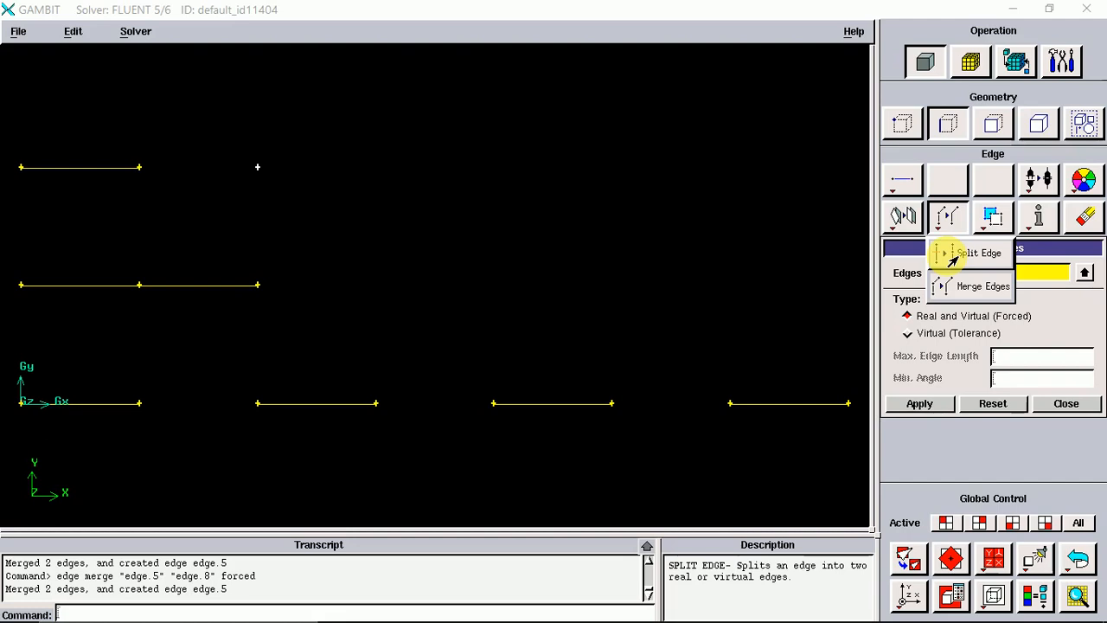
click(948, 221)
right_click(993, 220)
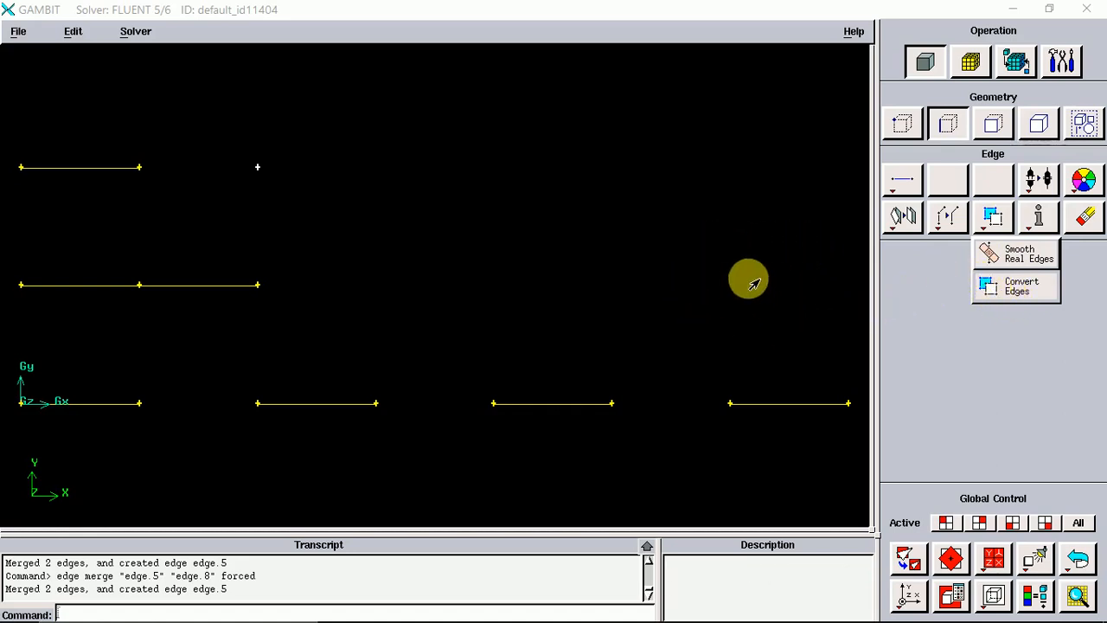
click(950, 217)
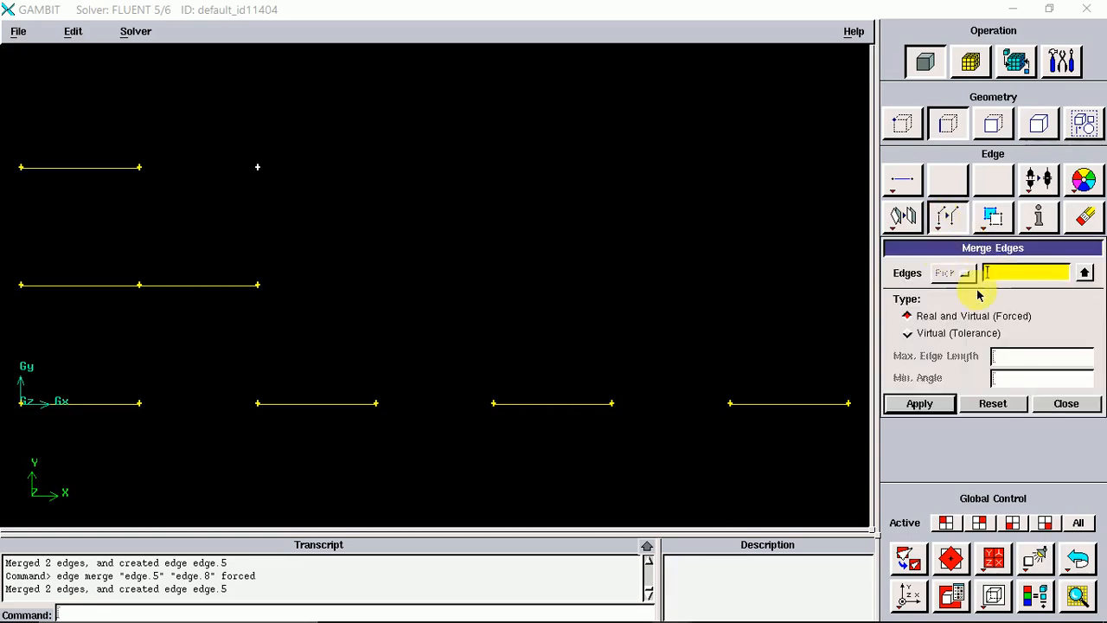
Split the rejoined edge.5 as Real connected with a point picked right of its middle, at U value about 0.675
right_click(948, 217)
click(975, 259)
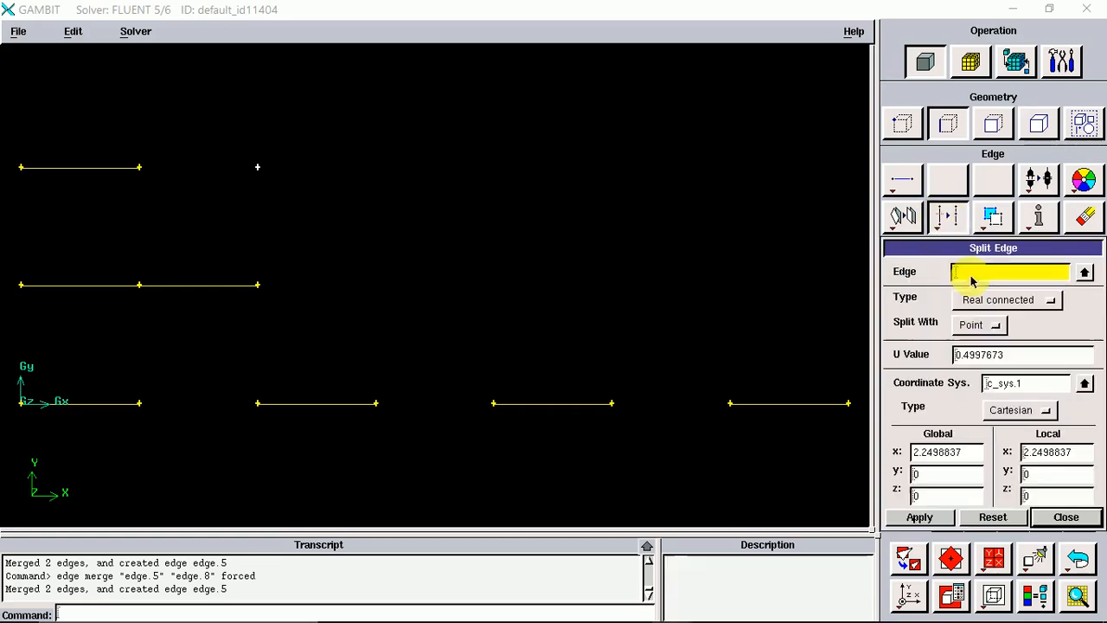
shift+click(337, 404)
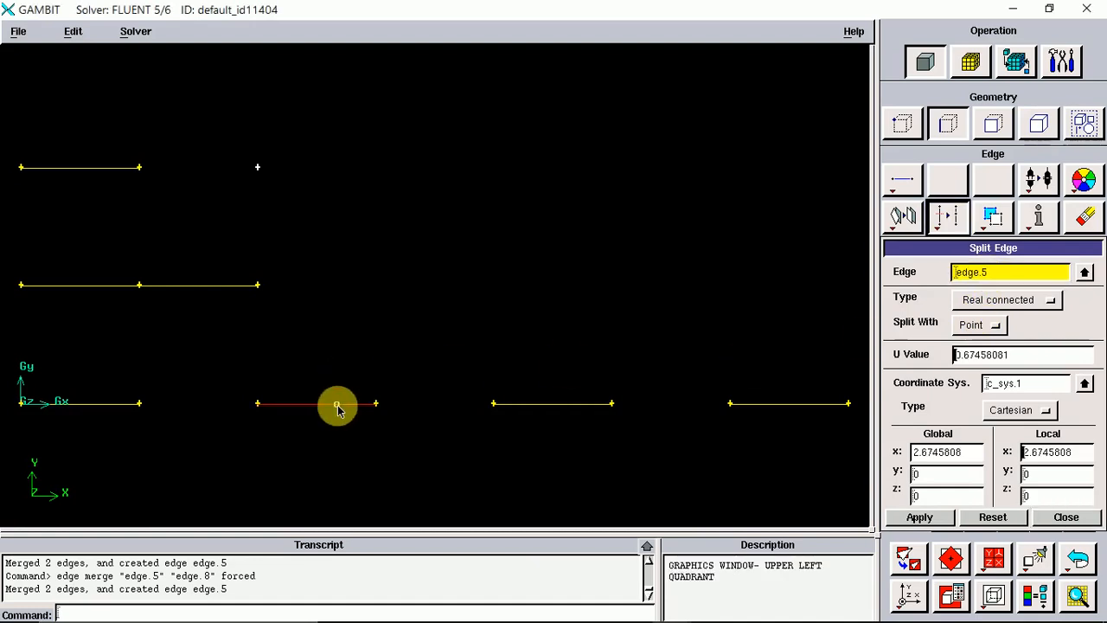
click(920, 517)
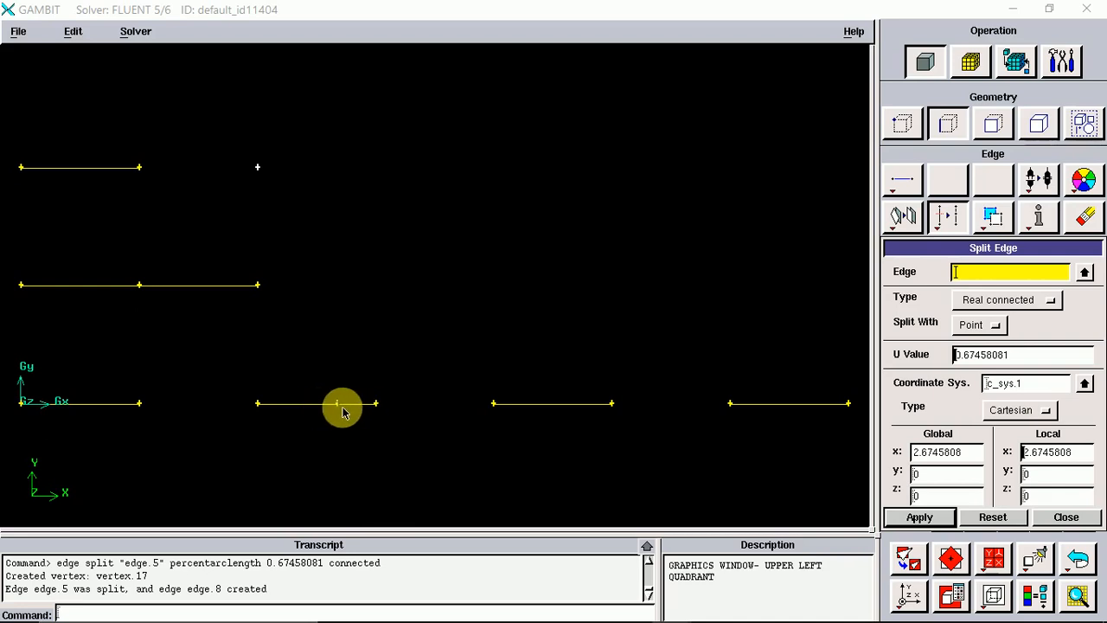
Merge edge.5 and edge.8, the two pieces of the first copy, using the Virtual (Tolerance) type, and close the merge settings
right_click(948, 220)
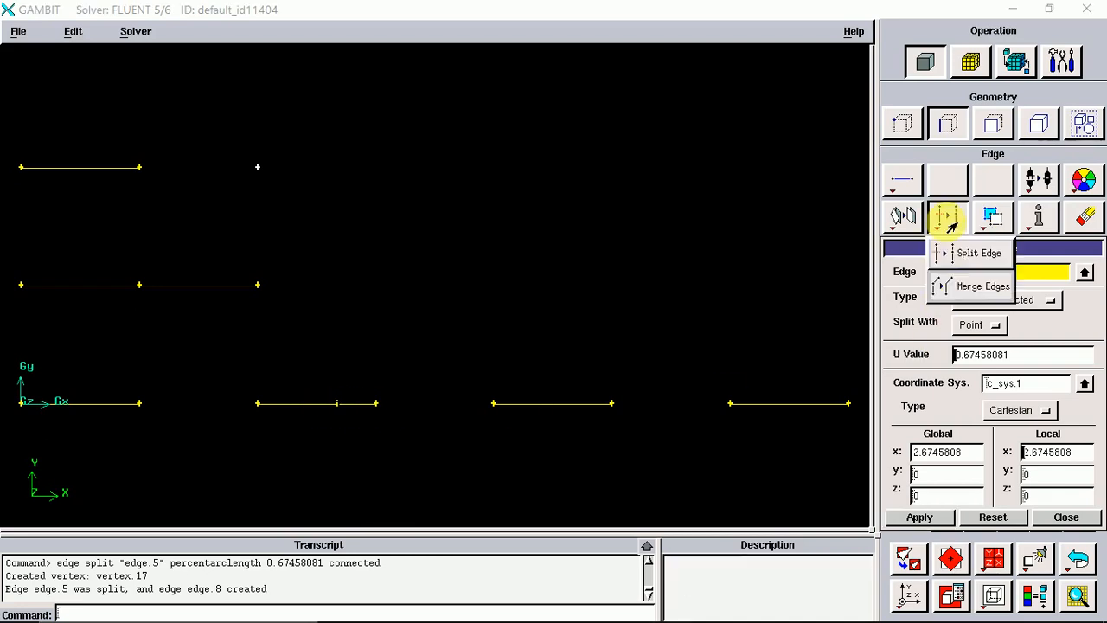
click(974, 288)
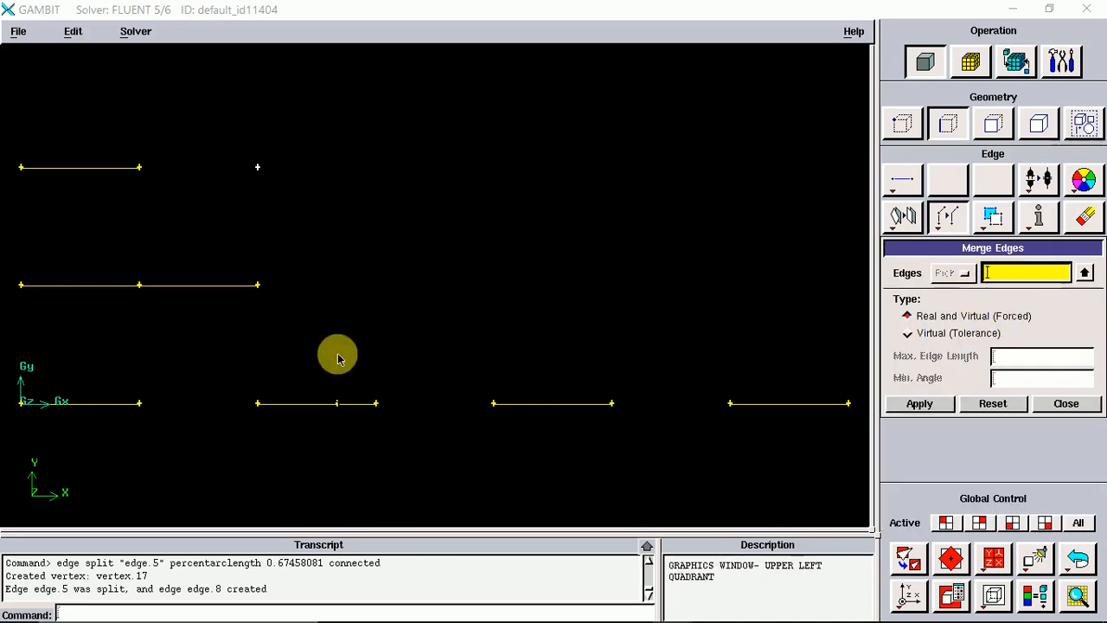
shift+click(316, 403)
shift+click(364, 404)
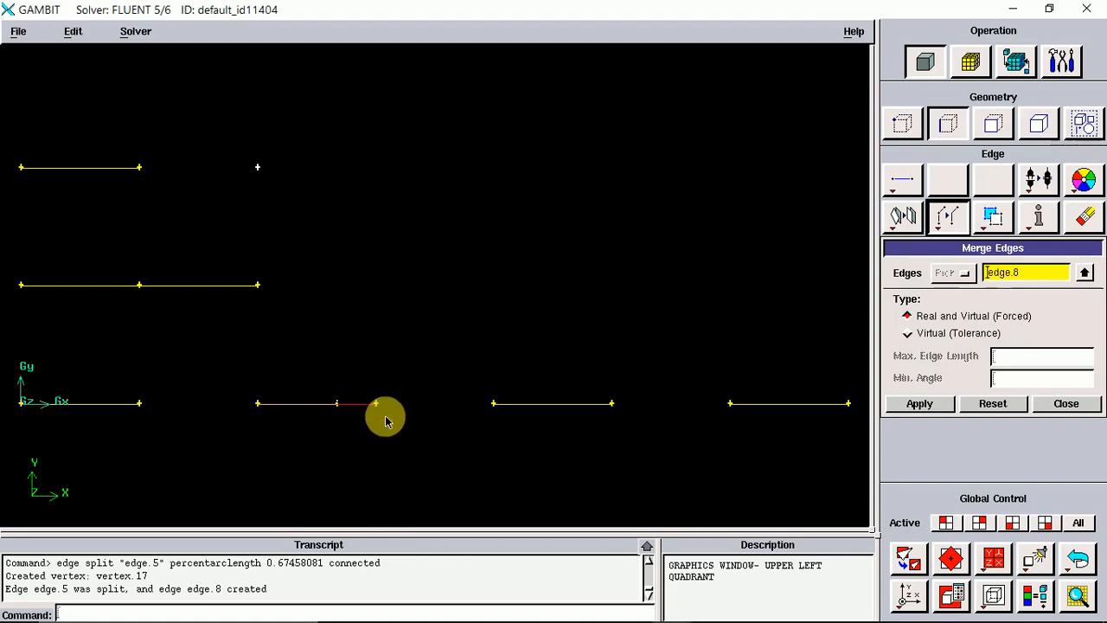
click(907, 335)
click(917, 404)
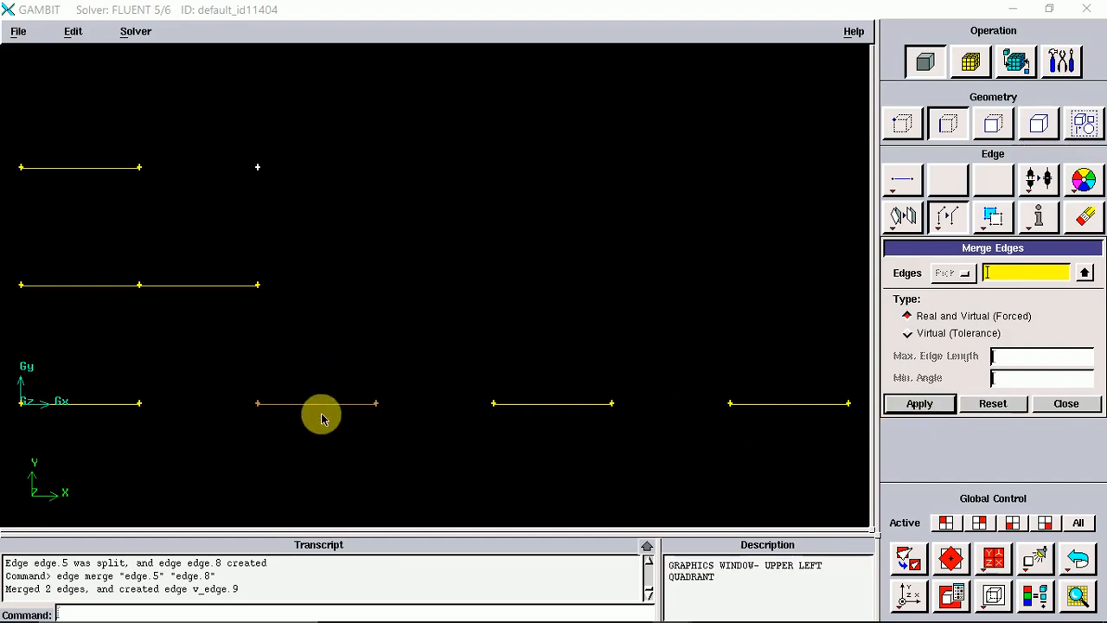
click(1067, 403)
Convert the virtual edge v_edge.9 to a real edge and close the conversion settings
right_click(994, 219)
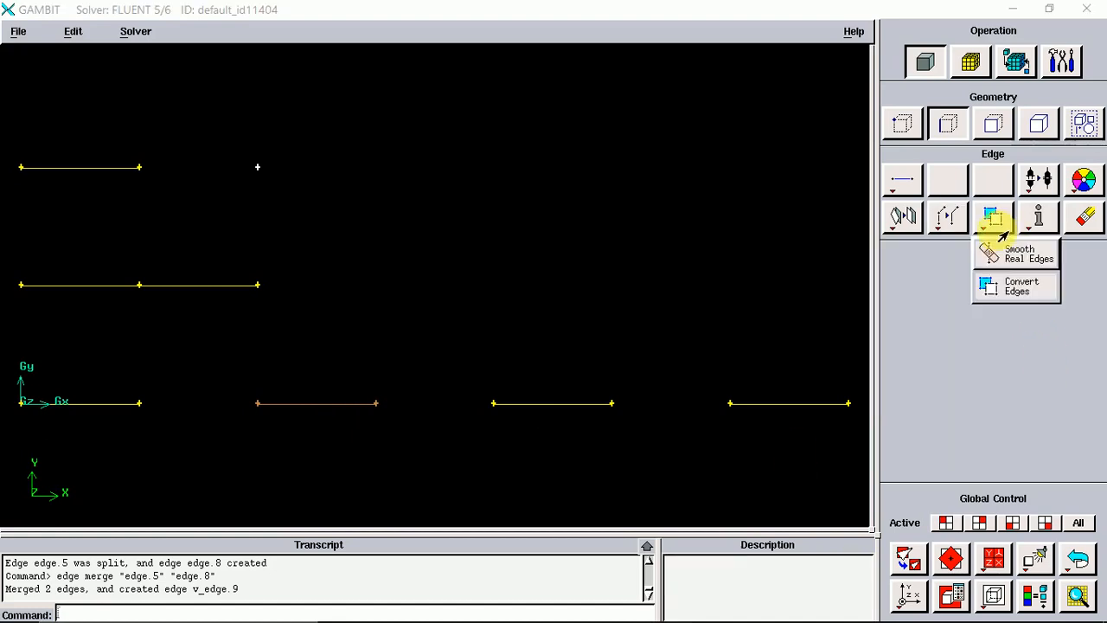
click(999, 288)
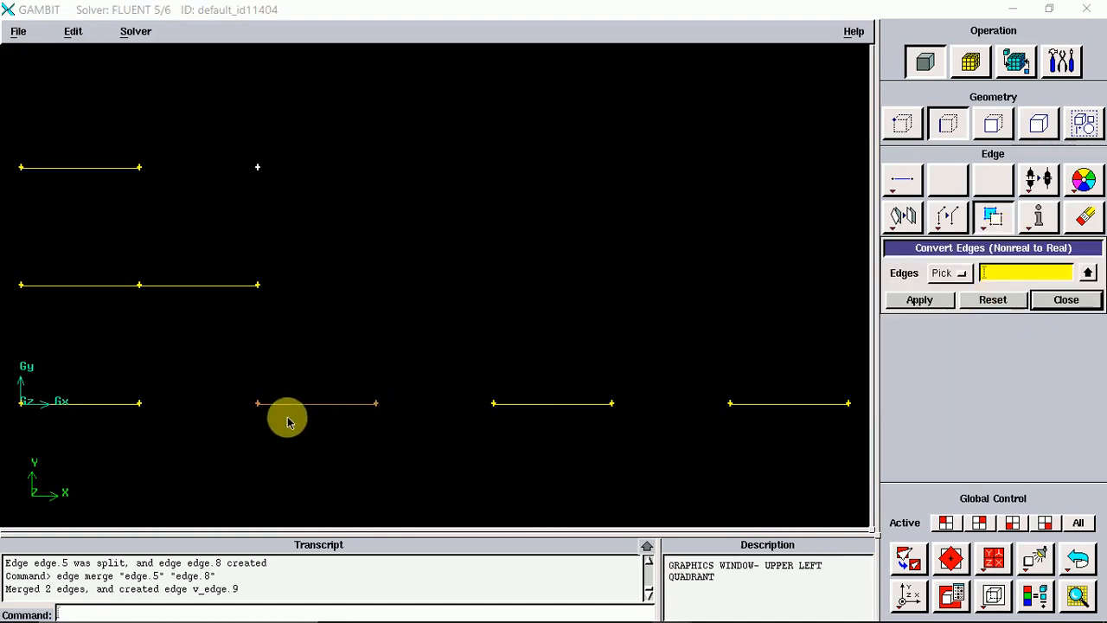
shift+click(310, 403)
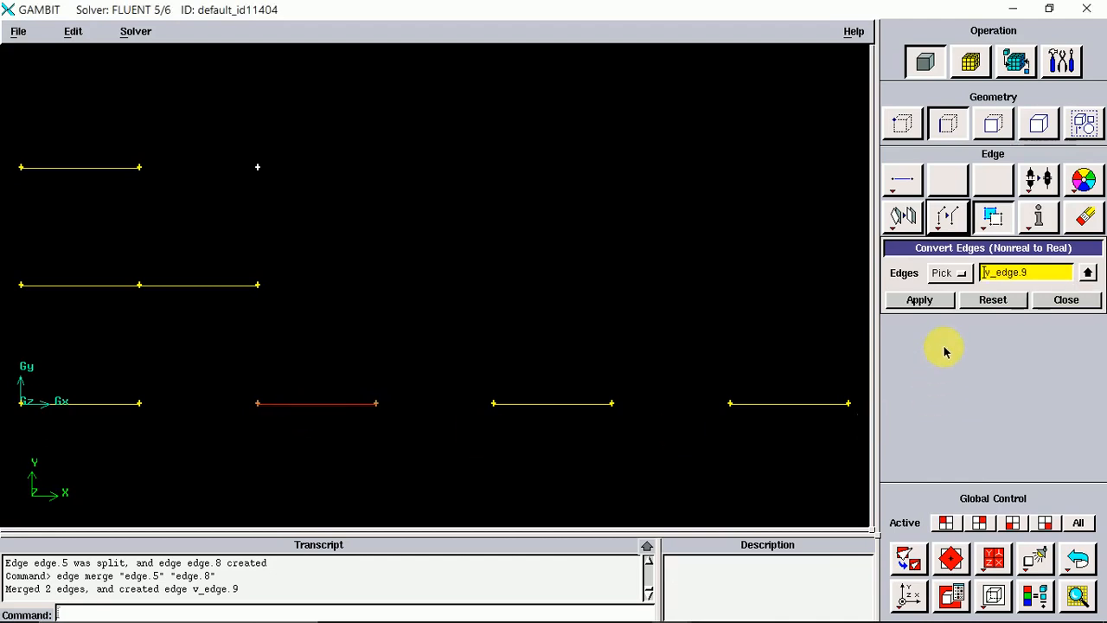
click(919, 299)
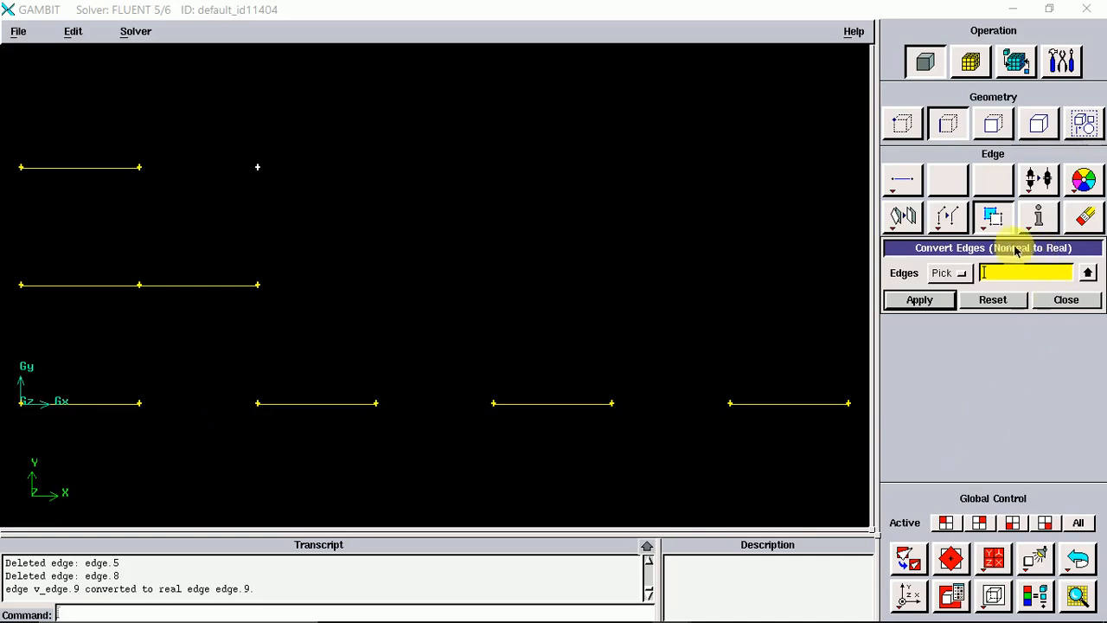
right_click(996, 221)
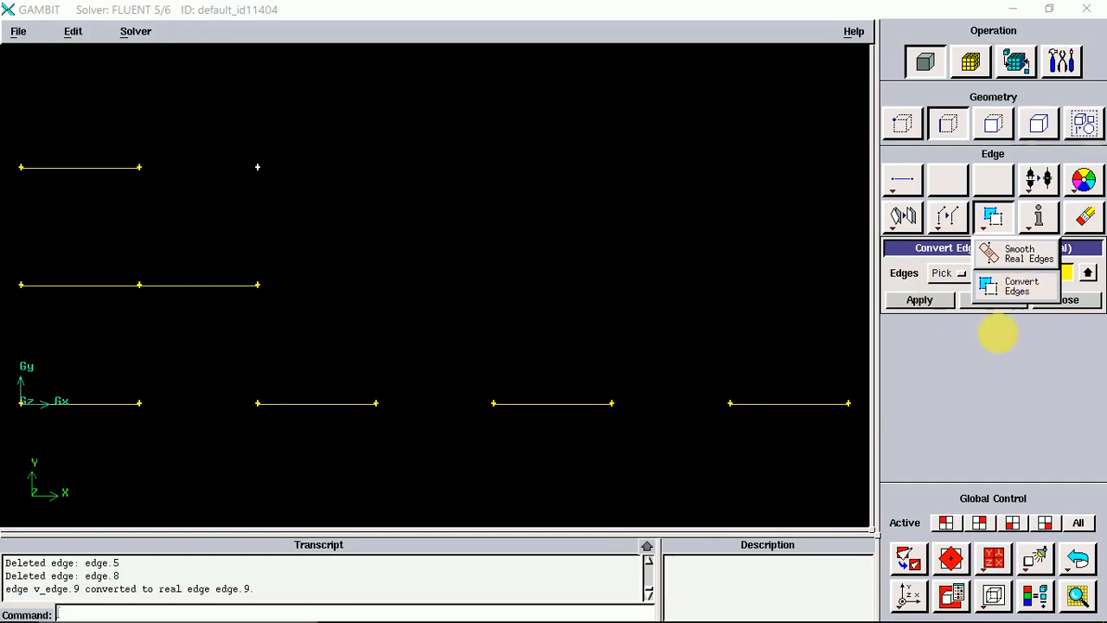
click(988, 334)
click(1067, 299)
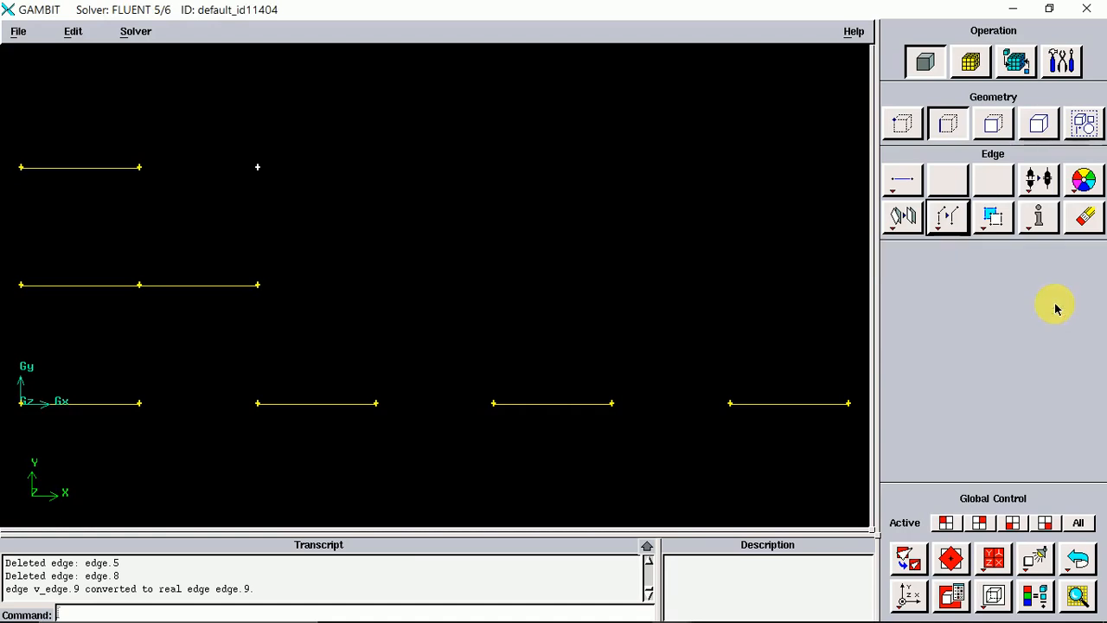
right_click(1037, 220)
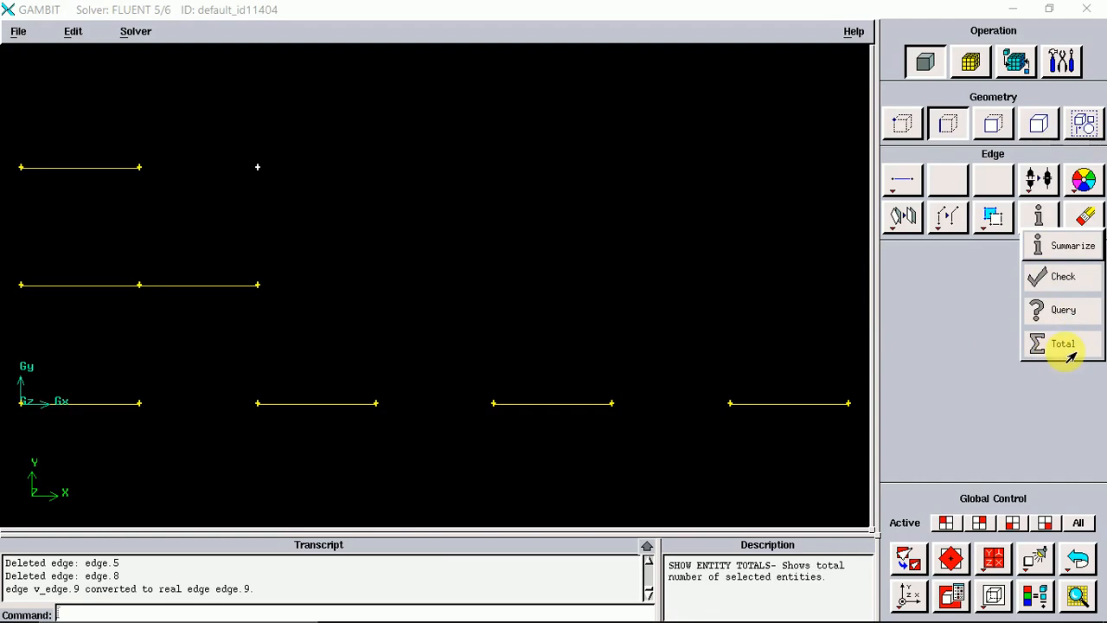
click(982, 344)
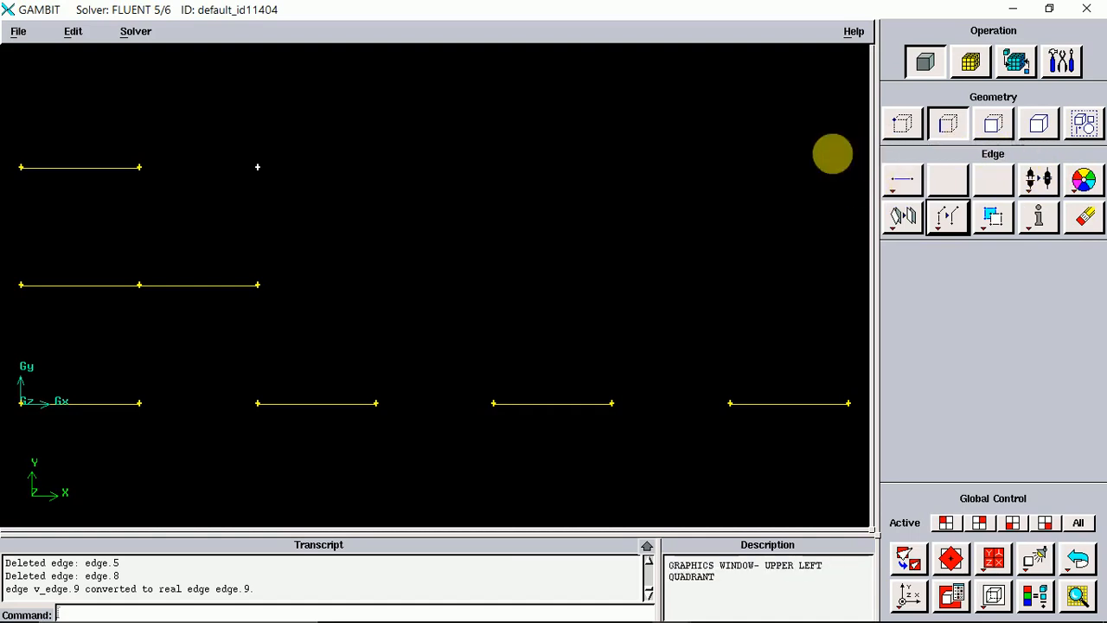
right_click(1083, 190)
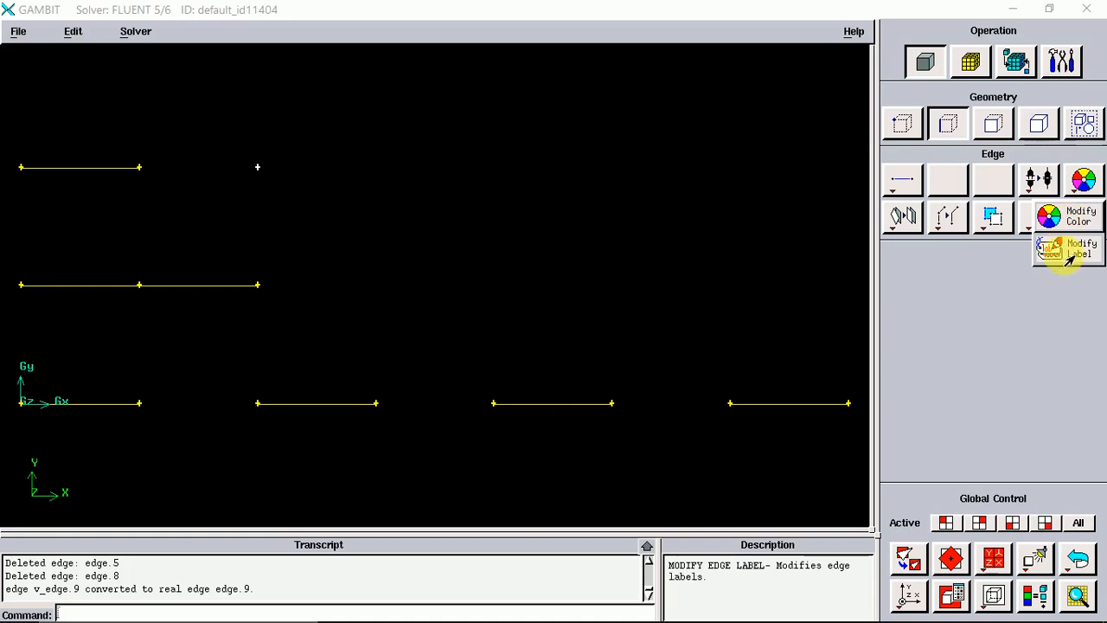
click(913, 183)
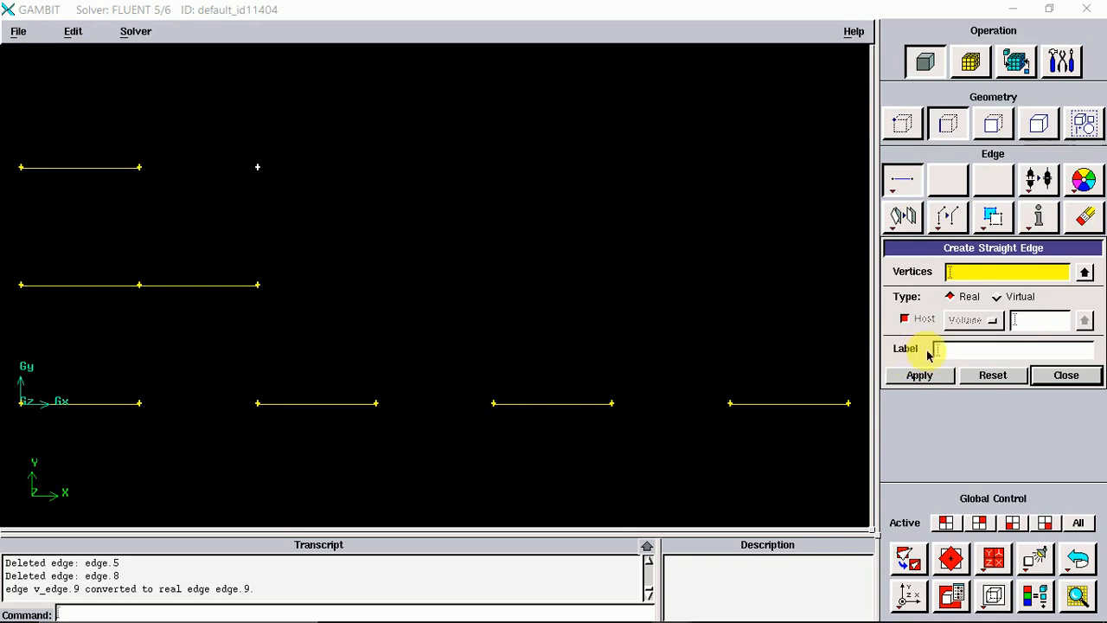
right_click(1083, 180)
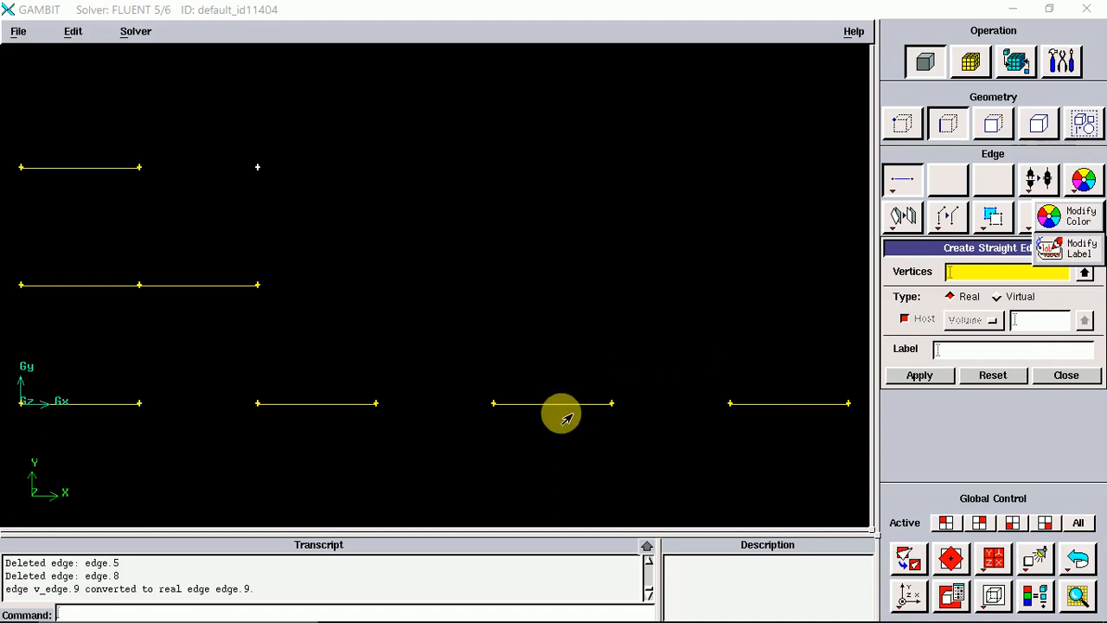
Inspect the edge color settings, and compare the edge deletion settings with the vertex deletion settings
click(1052, 216)
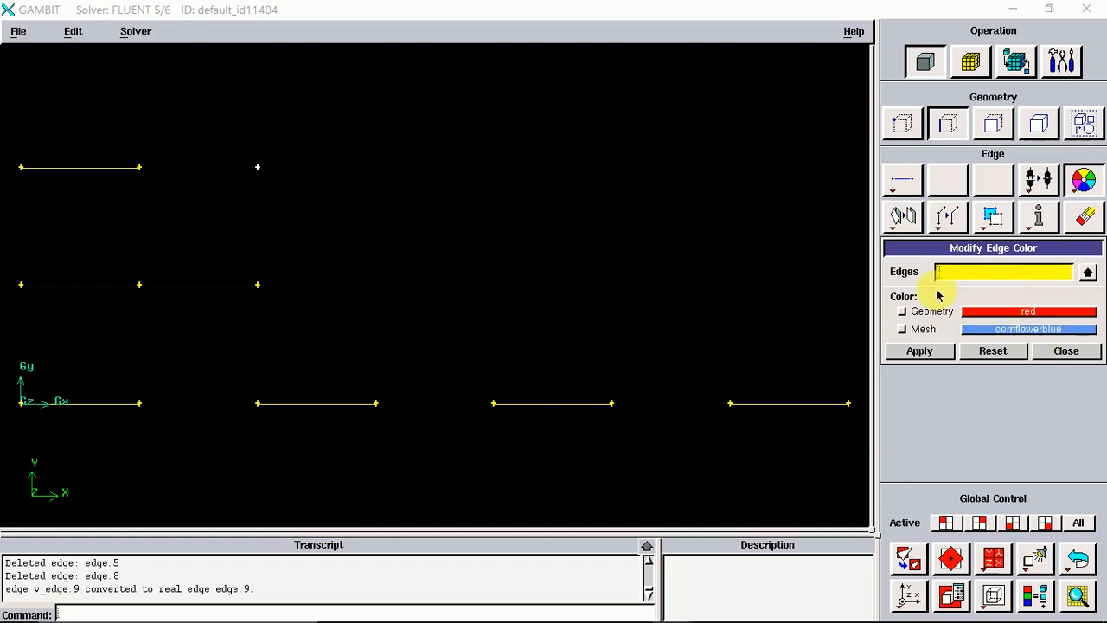
click(1067, 351)
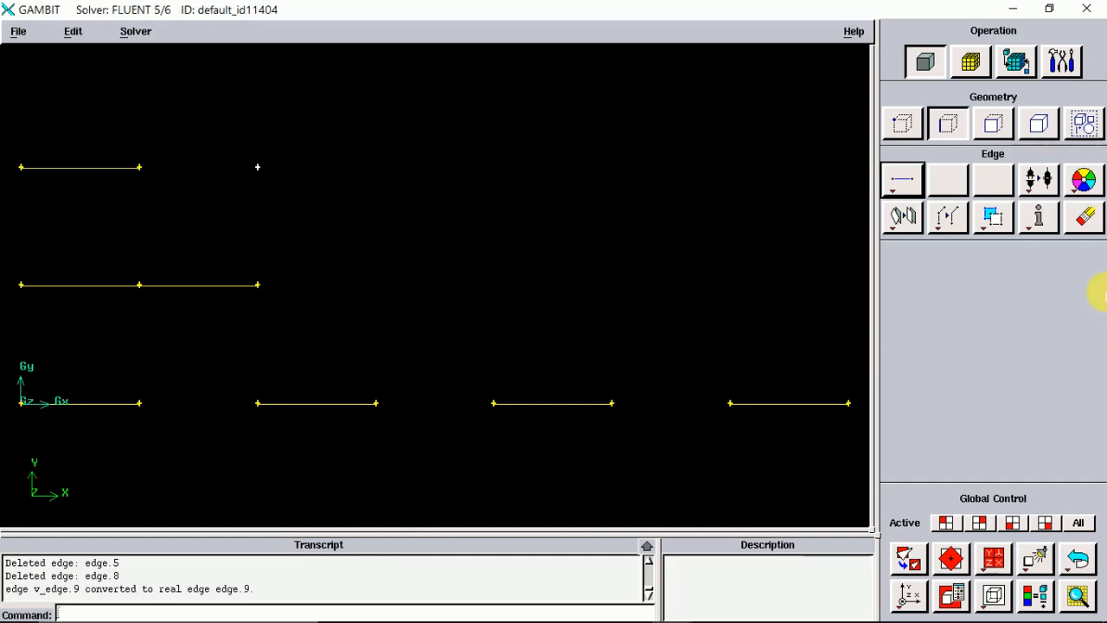
click(1083, 218)
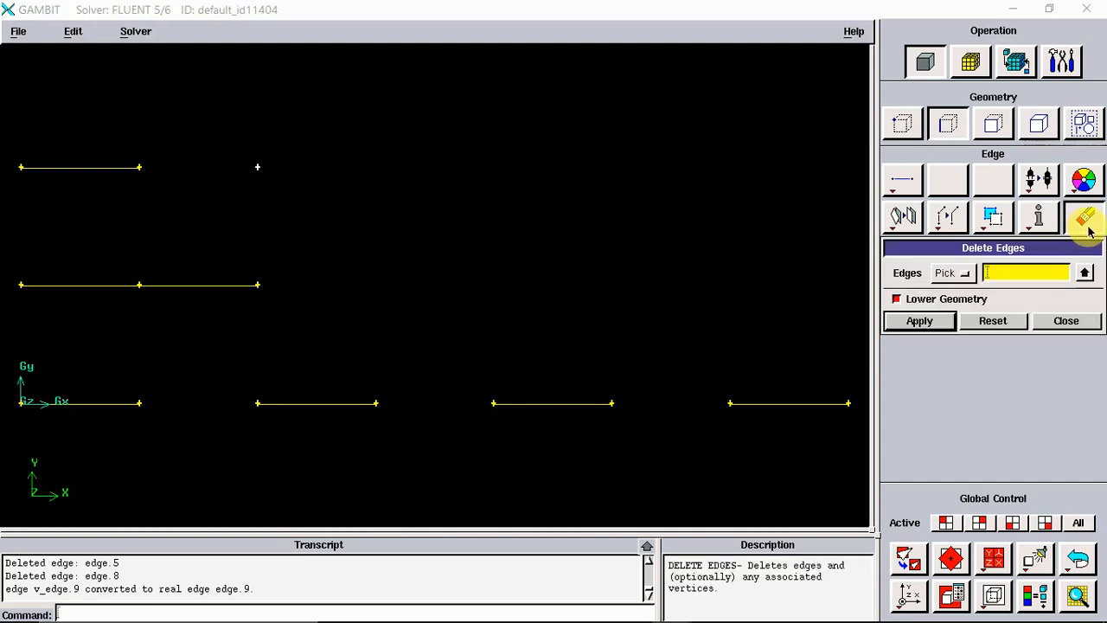
click(900, 124)
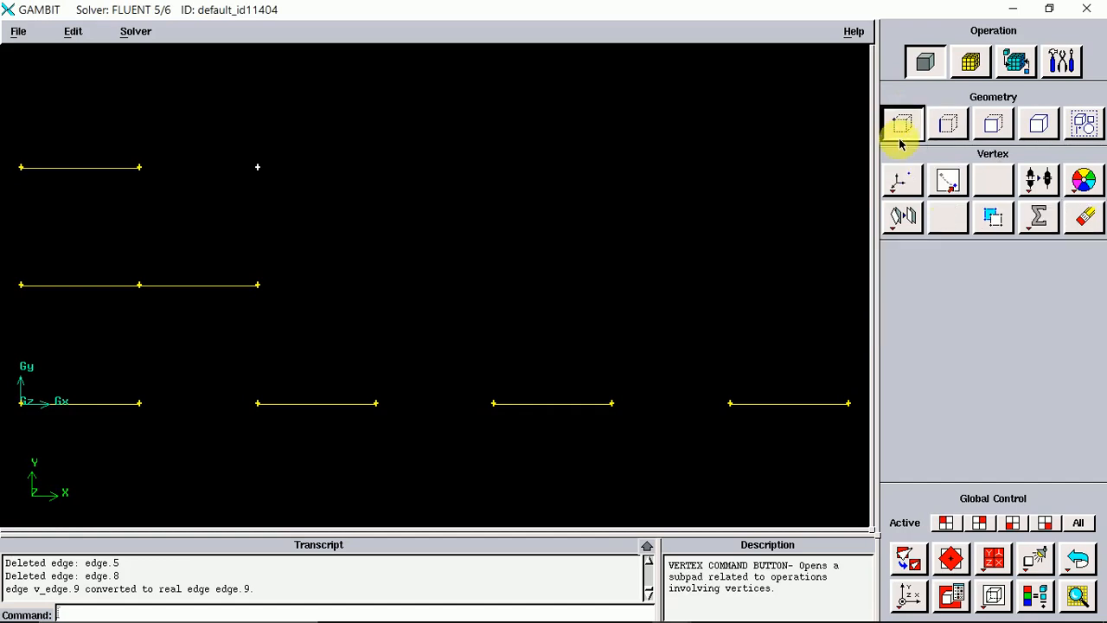
click(1086, 220)
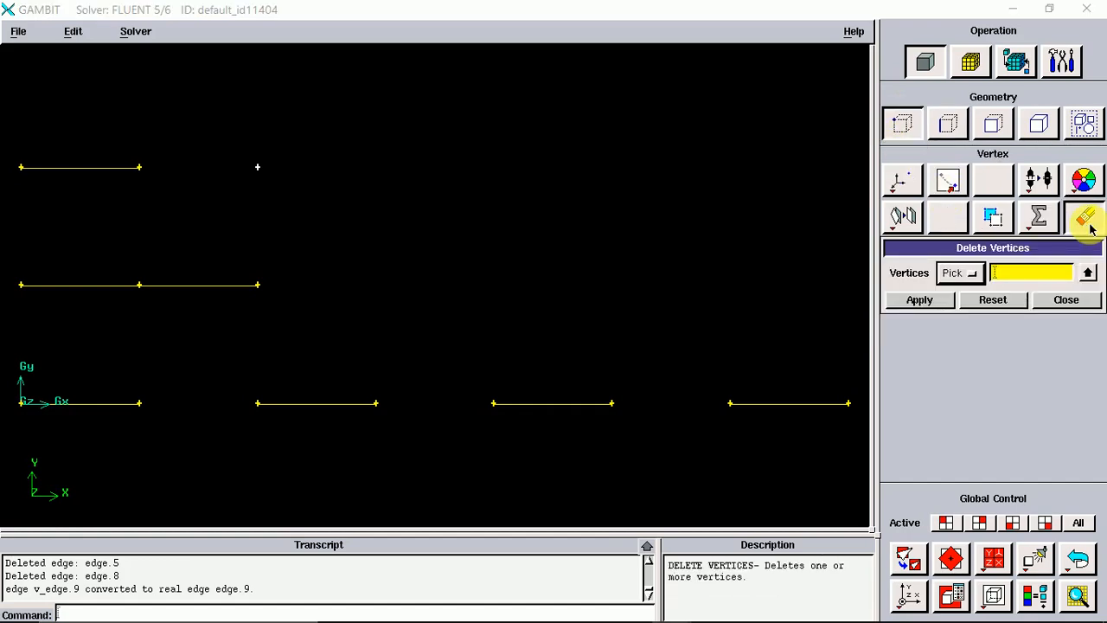
Delete edge.6 and edge.7, the two rightmost edges of the lowest row, with Lower Geometry included, and undo the deletion
click(948, 123)
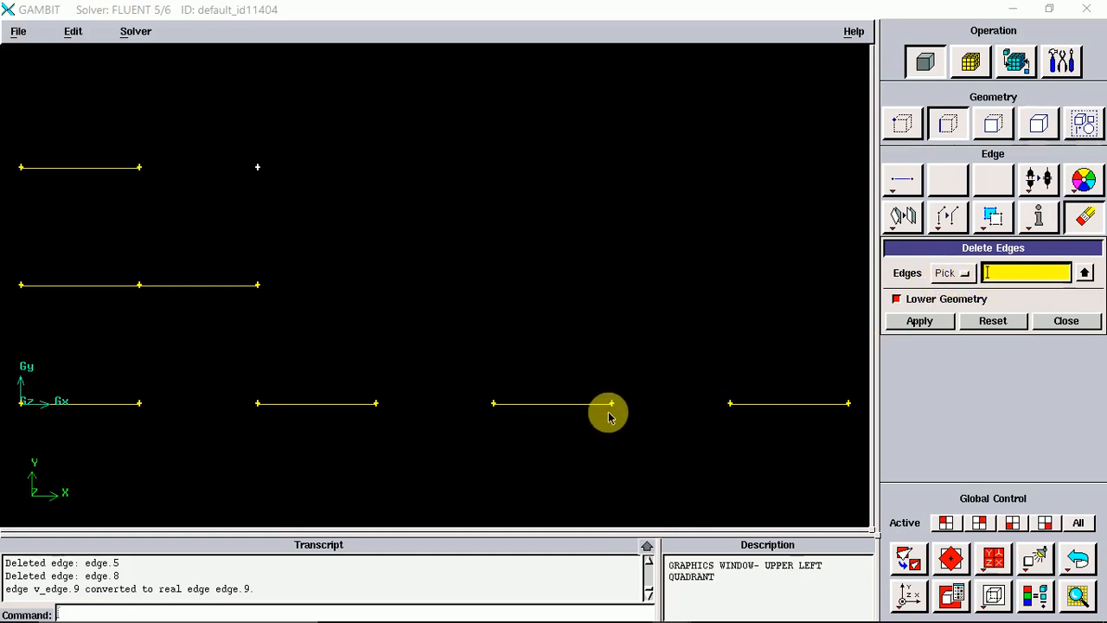
shift+click(572, 403)
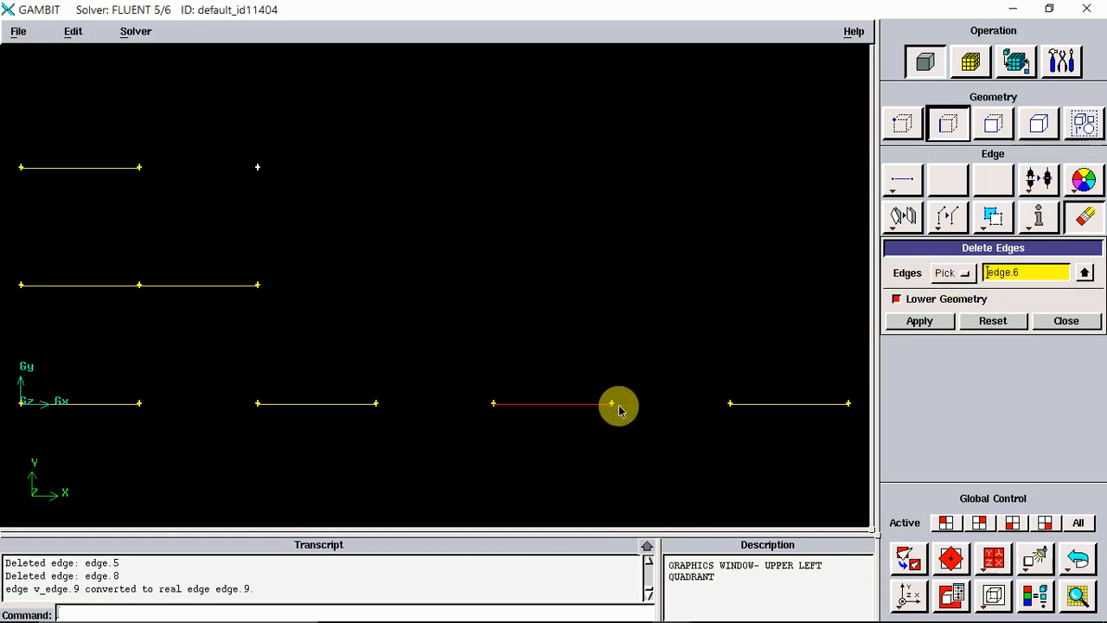
shift+click(782, 403)
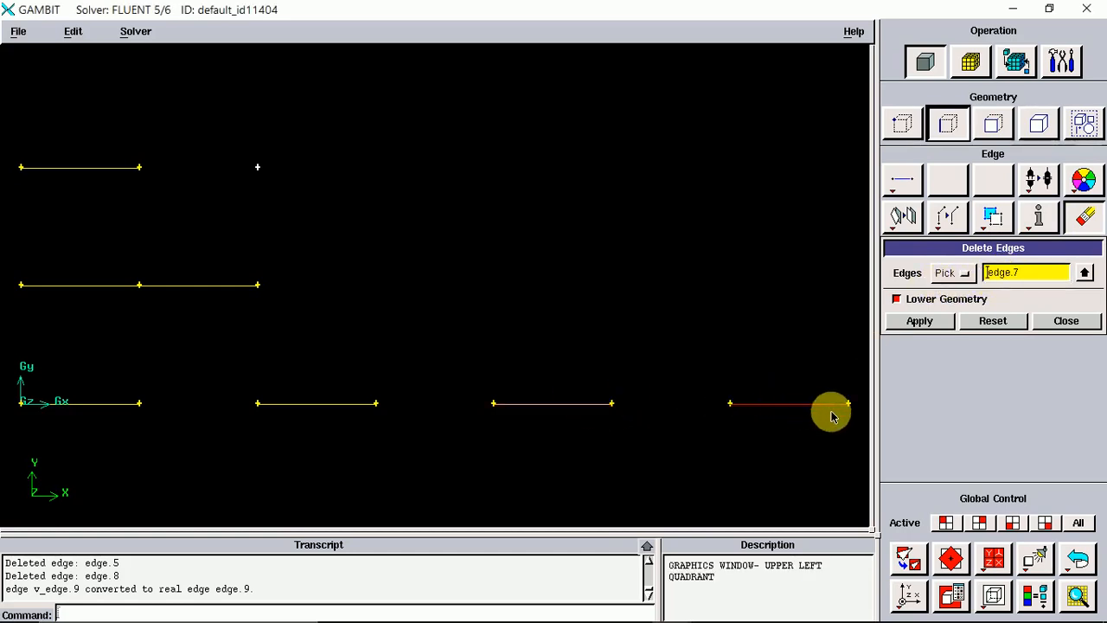
click(917, 322)
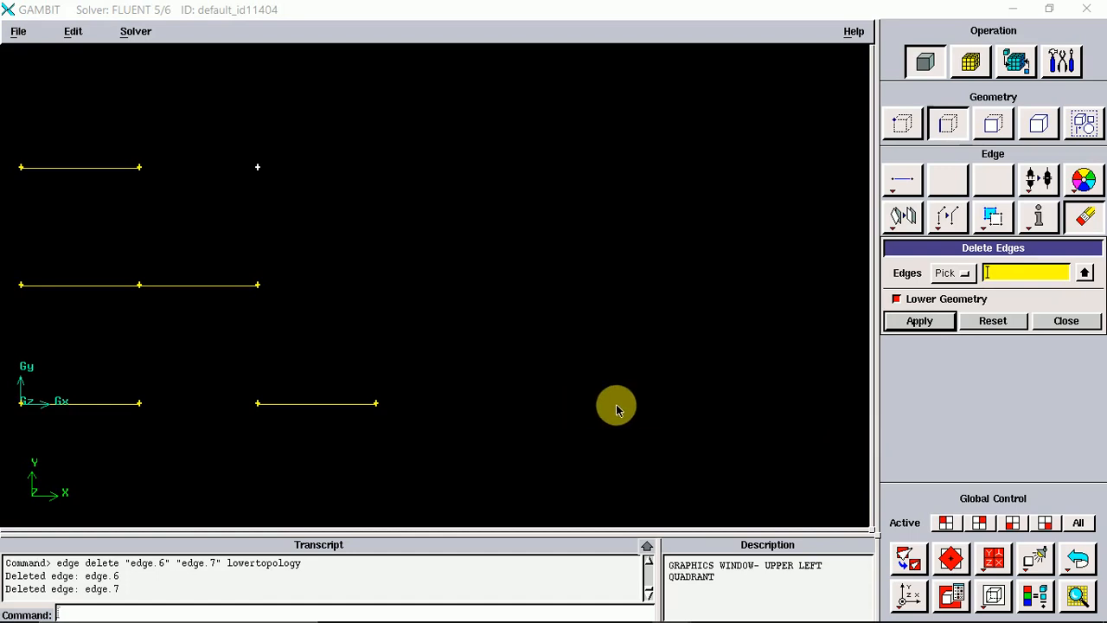
click(1077, 561)
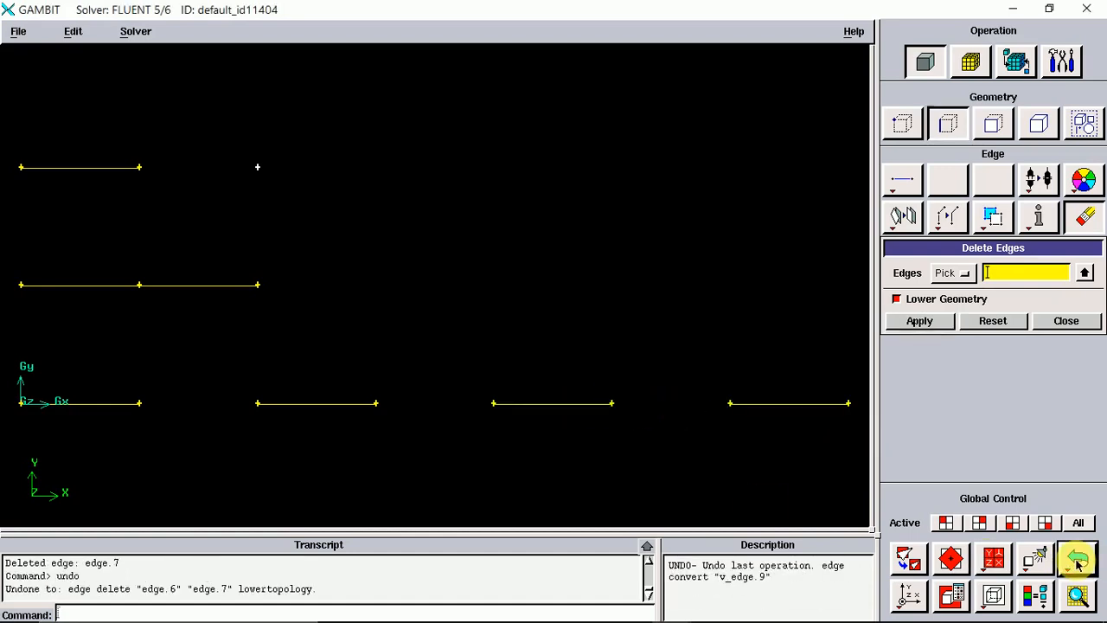
Delete edge.7 and edge.6 with Lower Geometry turned off to keep their vertices, and close the deletion settings
click(999, 278)
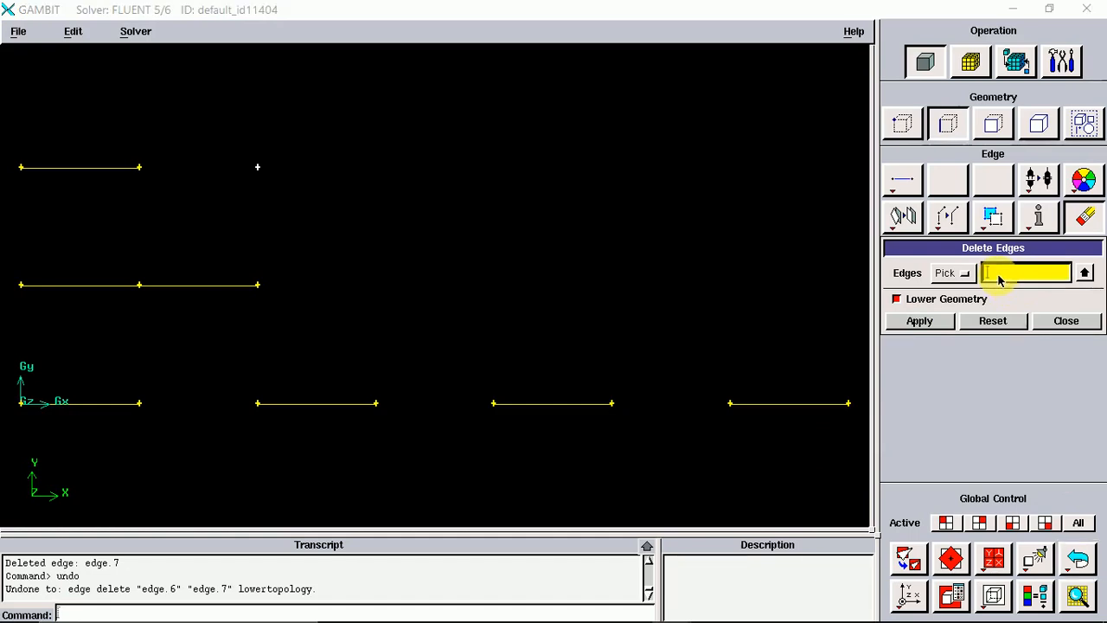
shift+click(784, 404)
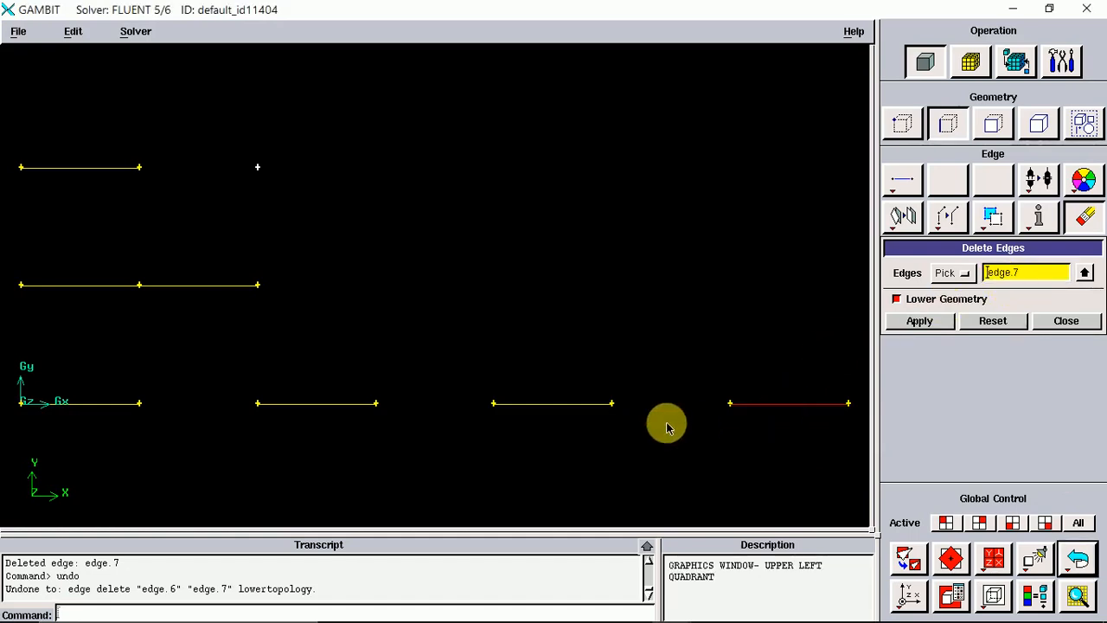
shift+click(536, 404)
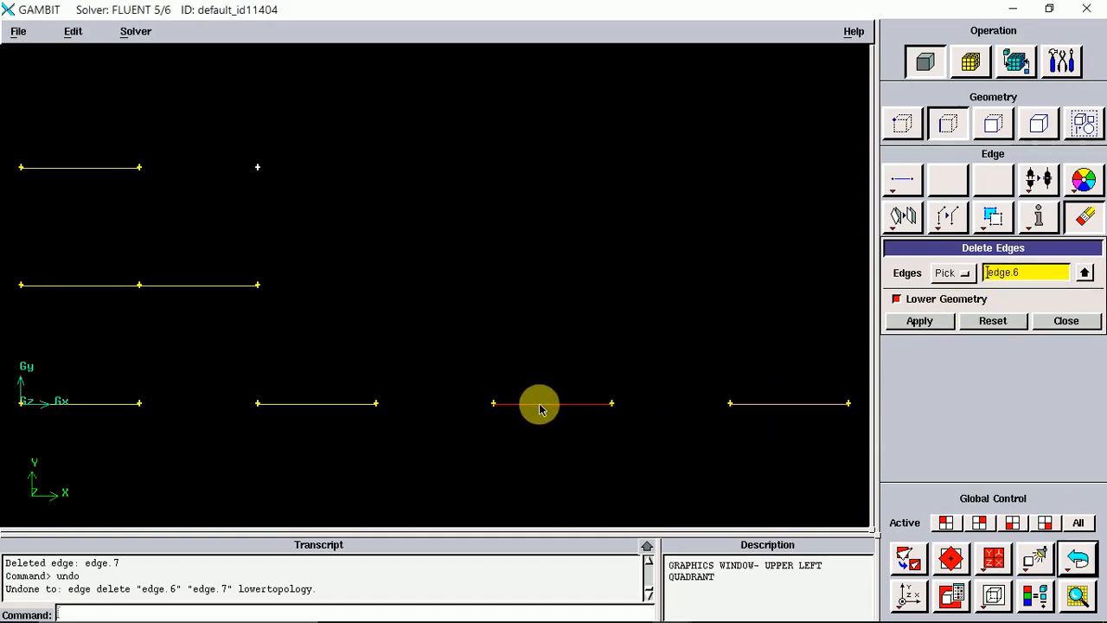
click(897, 300)
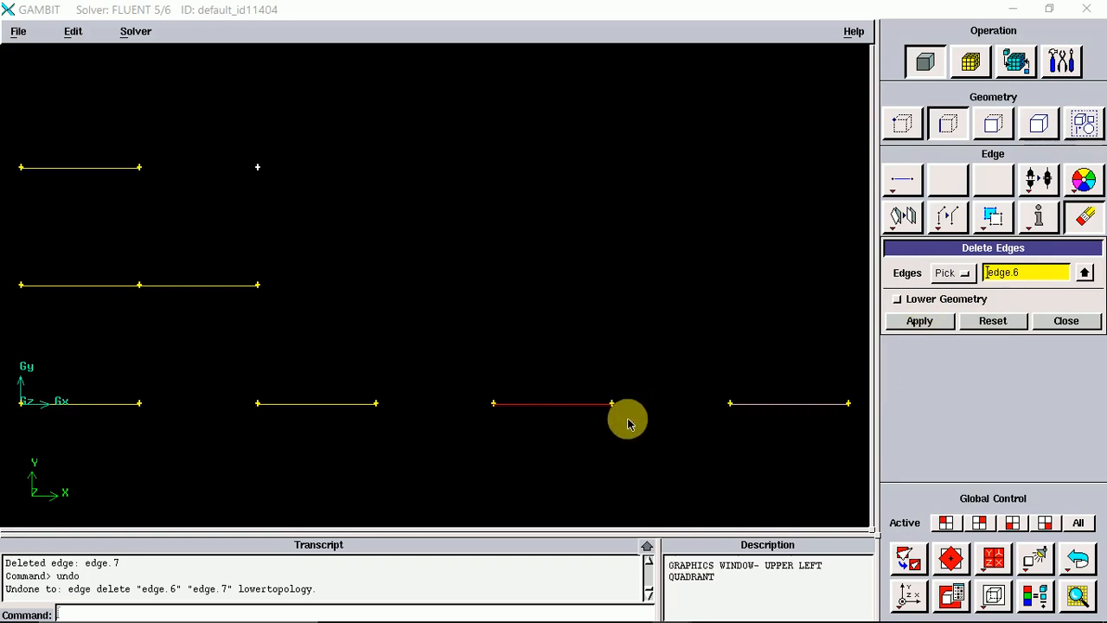
click(921, 321)
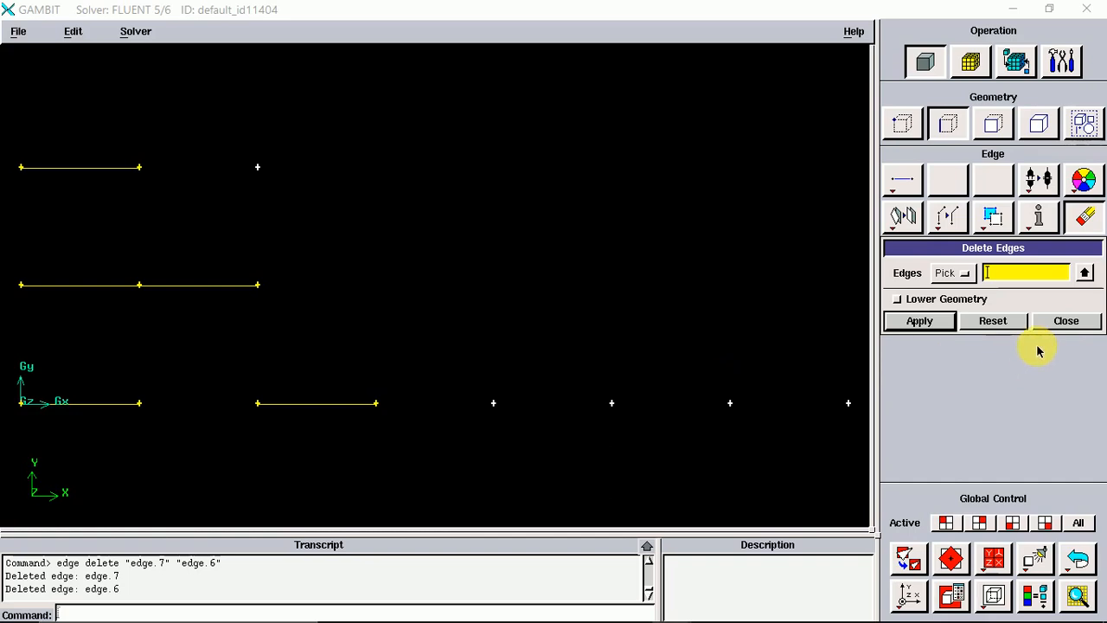
click(1066, 322)
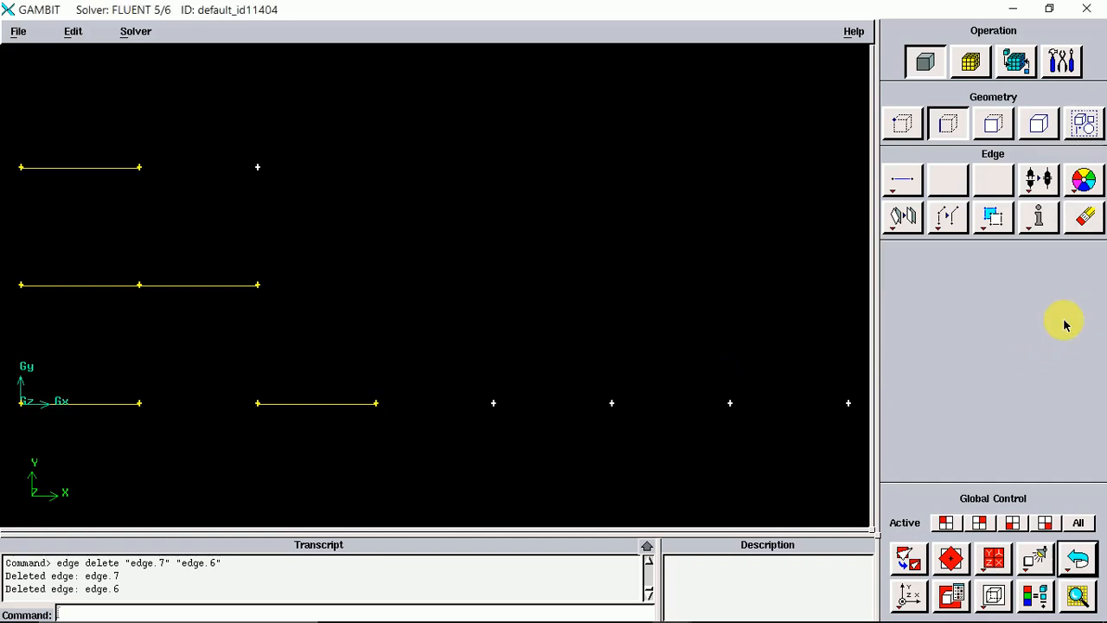